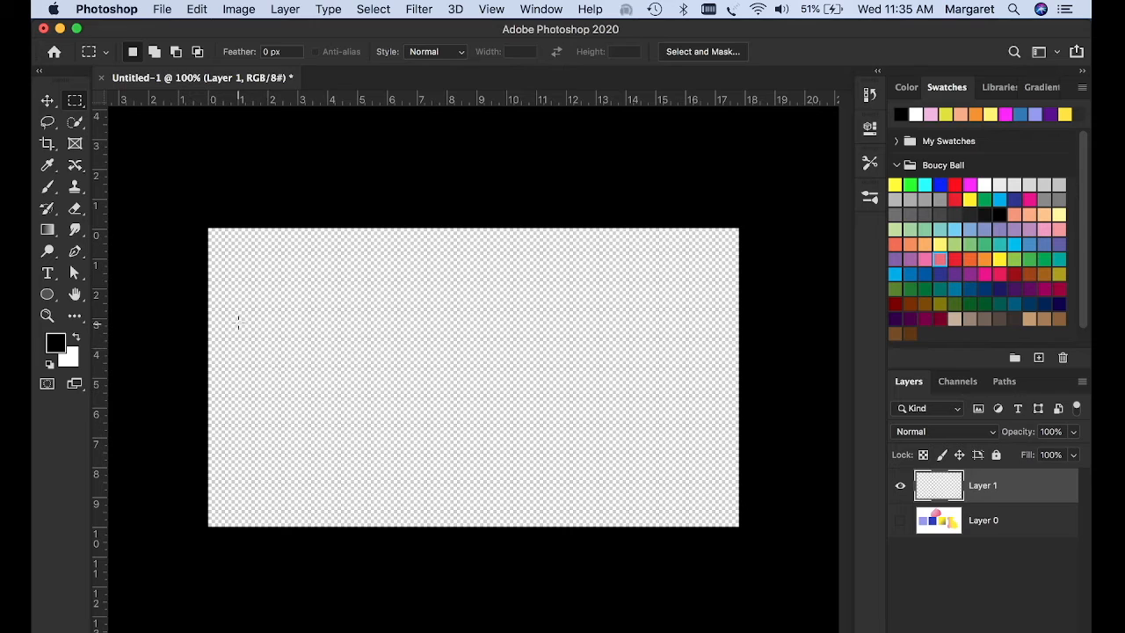
# Make a square Rectangular Marquee selection on Layer 1 near the canvas's left edge, below mid-height.
pyautogui.click(74, 104)
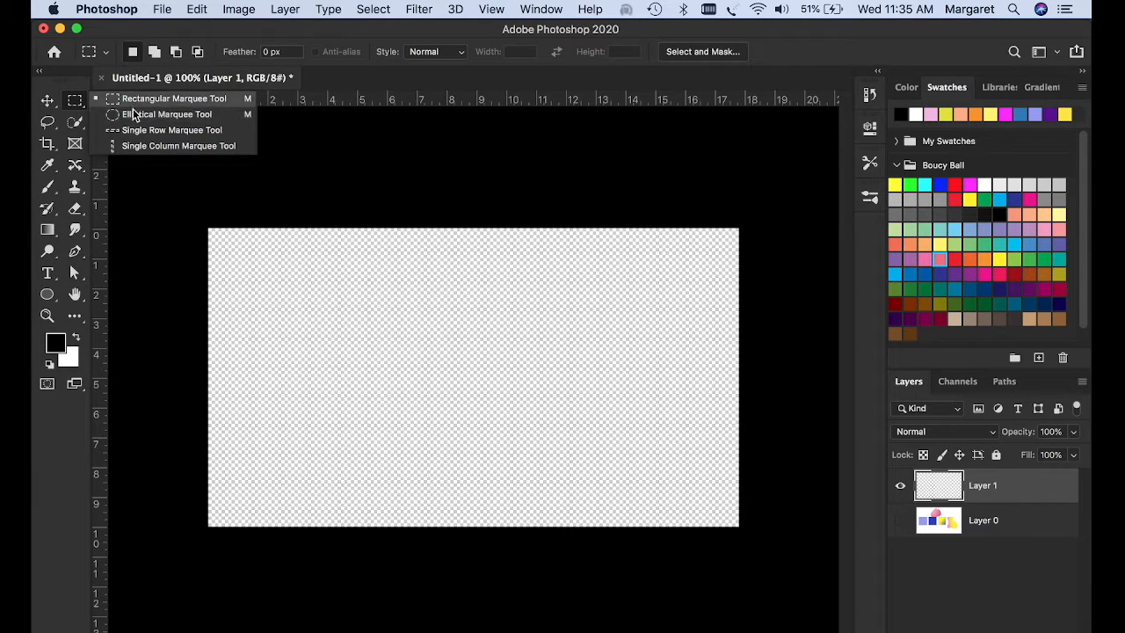
pyautogui.click(50, 124)
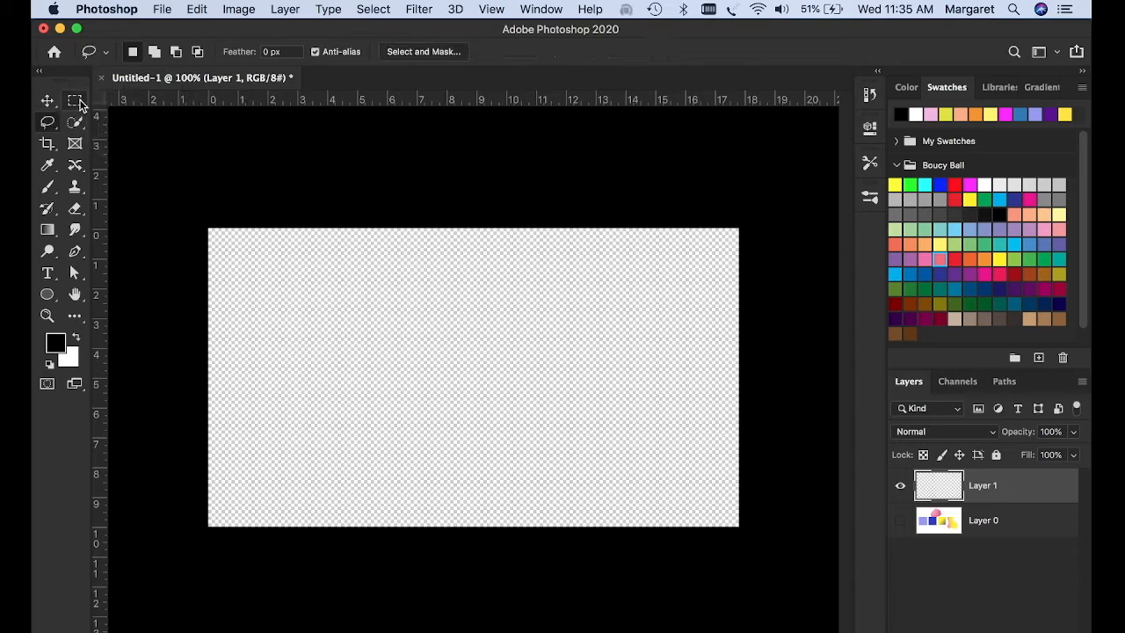
pyautogui.click(81, 101)
pyautogui.click(83, 101)
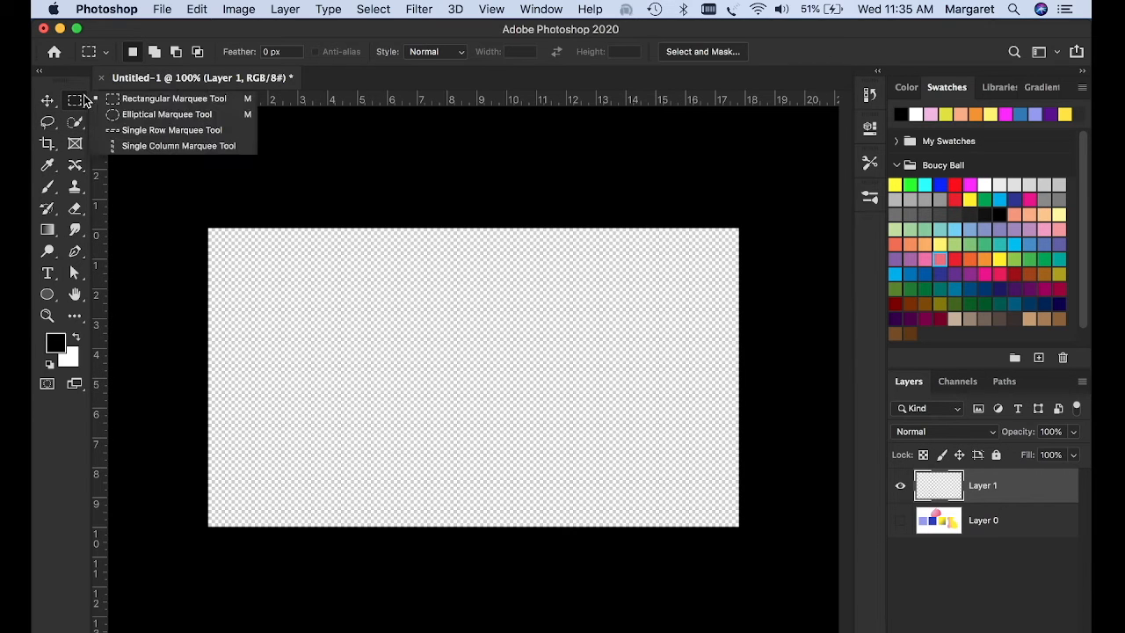
pyautogui.click(49, 124)
pyautogui.click(50, 125)
pyautogui.click(78, 104)
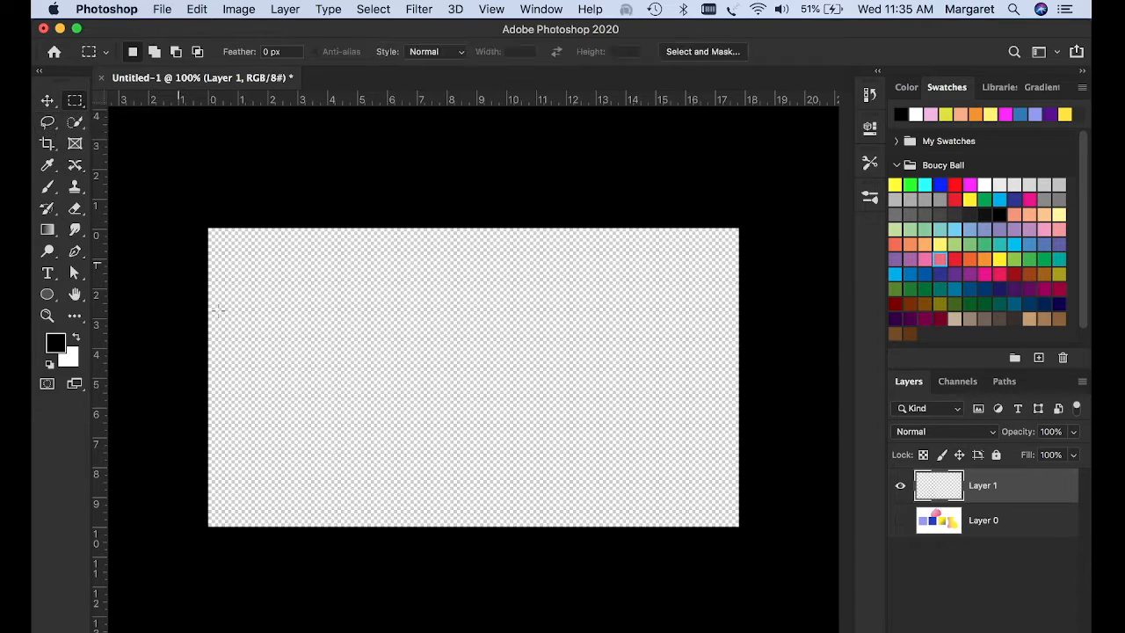
pyautogui.moveTo(283, 404); pyautogui.dragTo(324, 450)
# Fill the square selection with the dark purple from the Bouncy Ball library using the Paint Bucket, and deselect it.
pyautogui.click(47, 229)
pyautogui.click(89, 246)
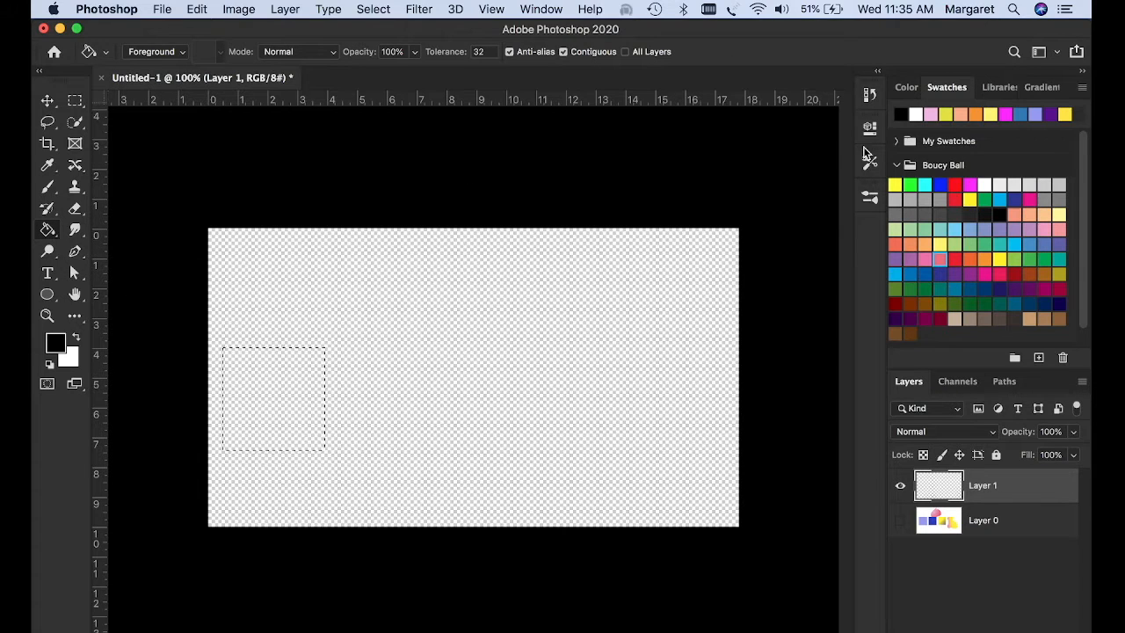
pyautogui.keyDown('super'); pyautogui.click(976, 115); pyautogui.keyUp('super')
pyautogui.keyDown('super'); pyautogui.click(1035, 114); pyautogui.keyUp('super')
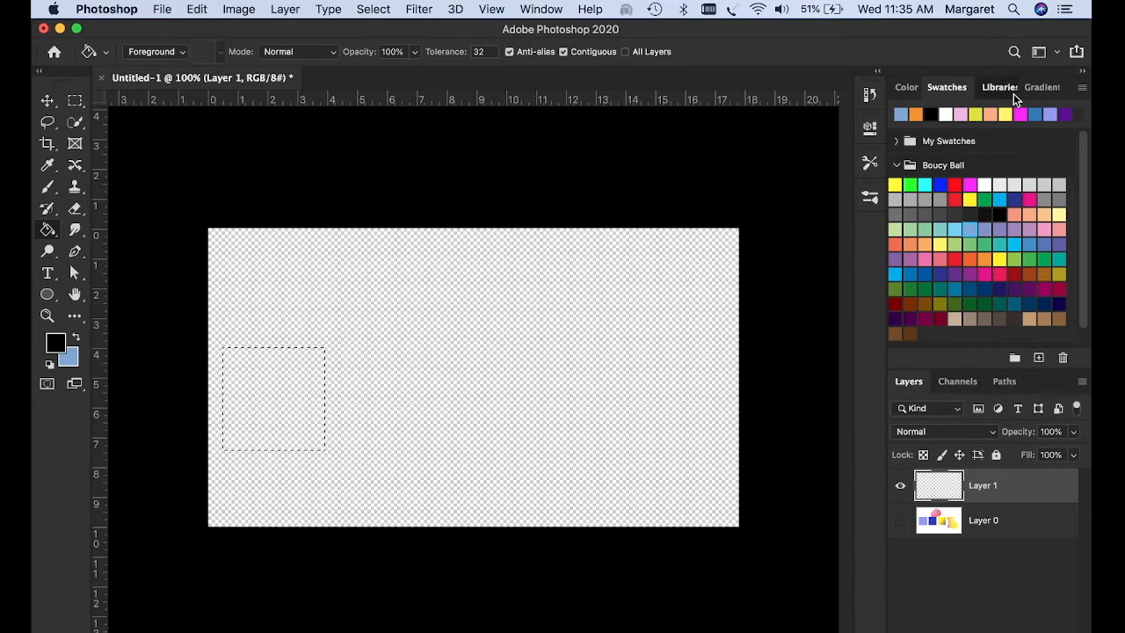
pyautogui.click(1011, 89)
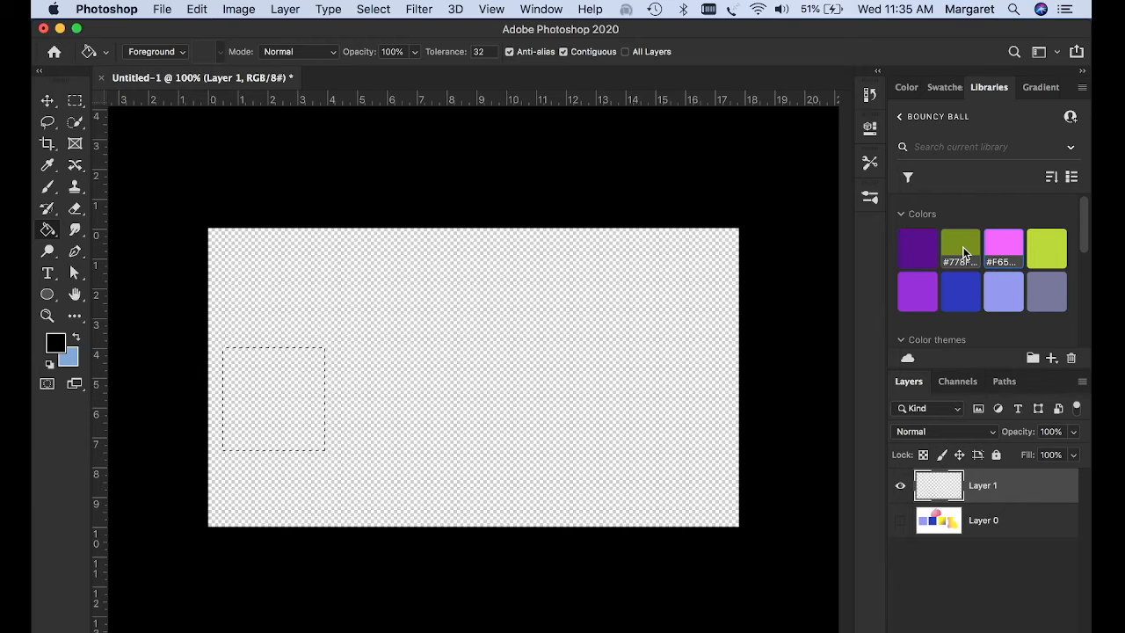
pyautogui.click(964, 252)
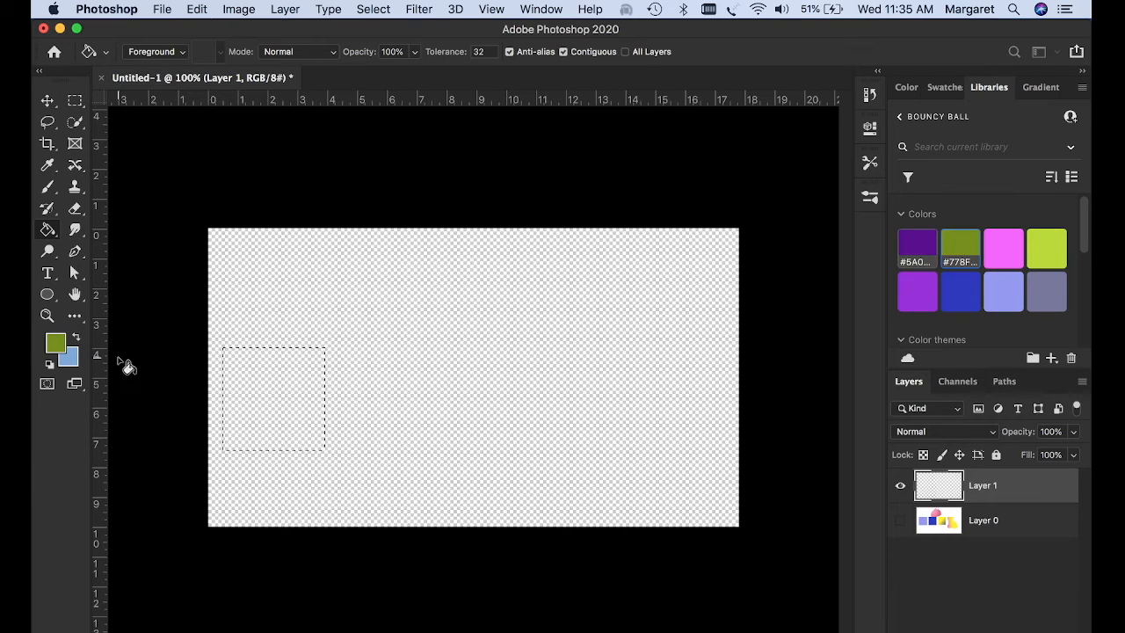
pyautogui.click(908, 252)
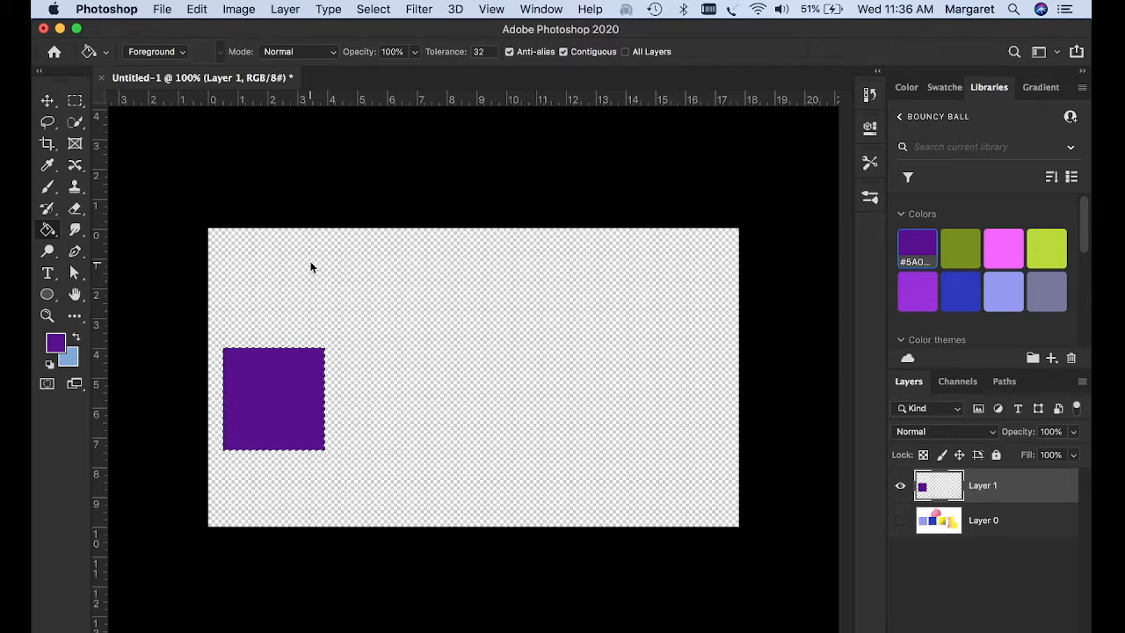
pyautogui.press('super+d')
# Create a second square selection just right of the purple one, fill it with the library's lime green, and deselect.
pyautogui.click(49, 125)
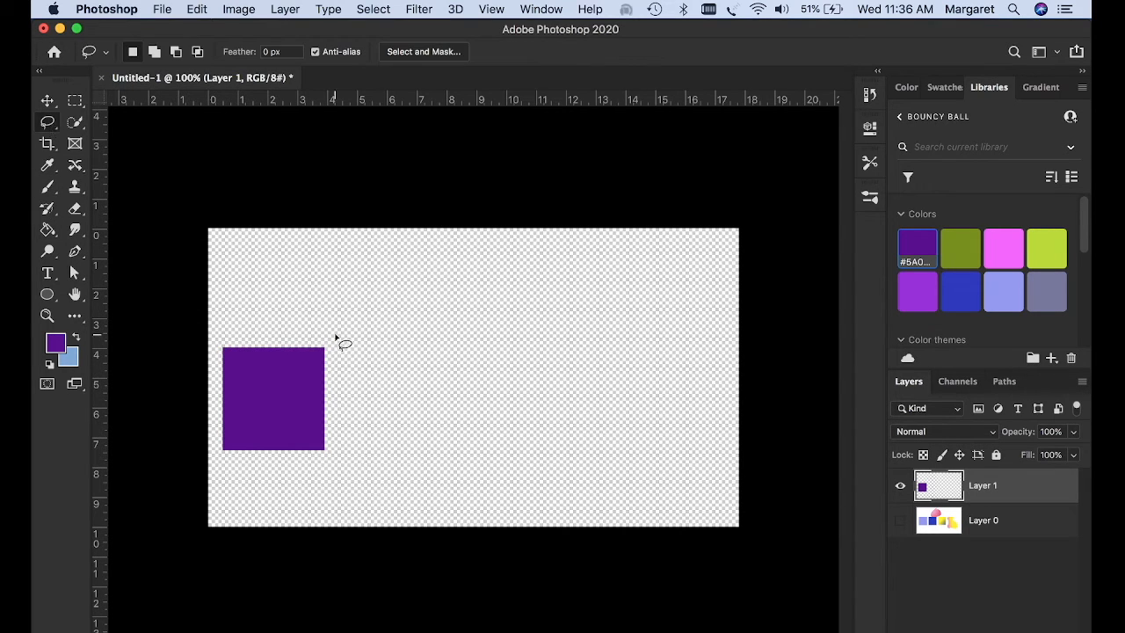
pyautogui.click(76, 101)
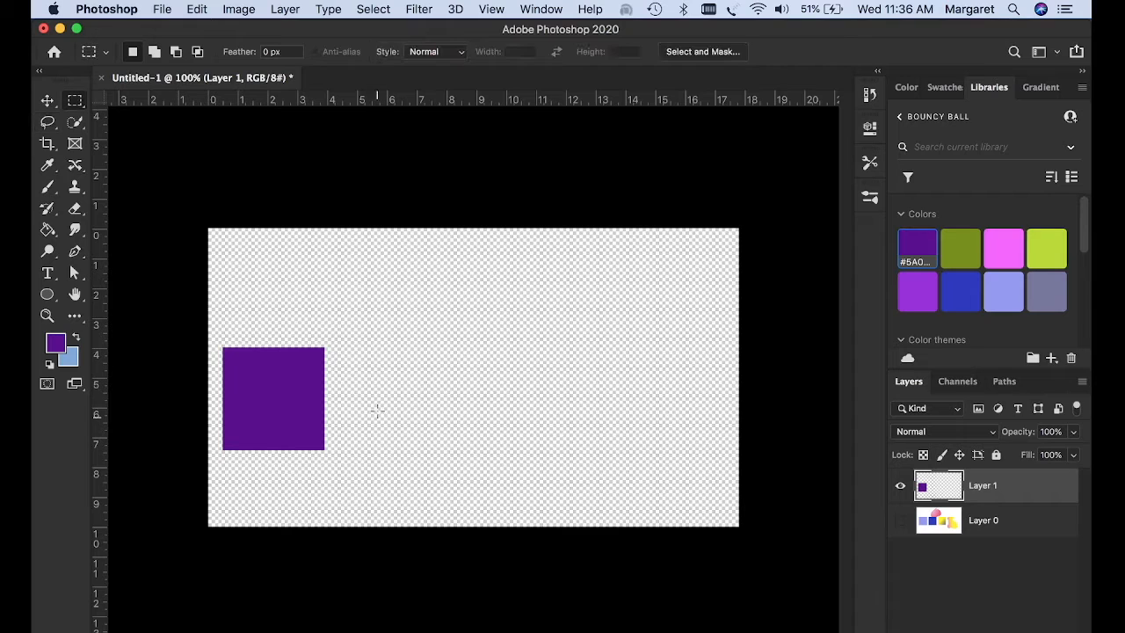
pyautogui.moveTo(344, 349); pyautogui.dragTo(435, 450)
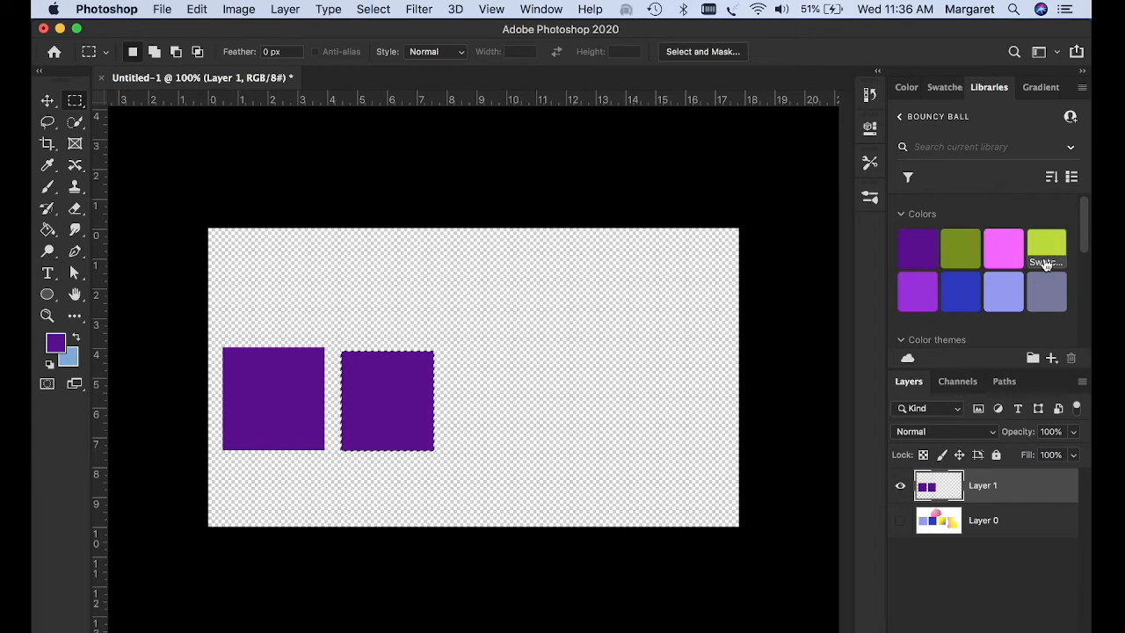
pyautogui.click(1055, 254)
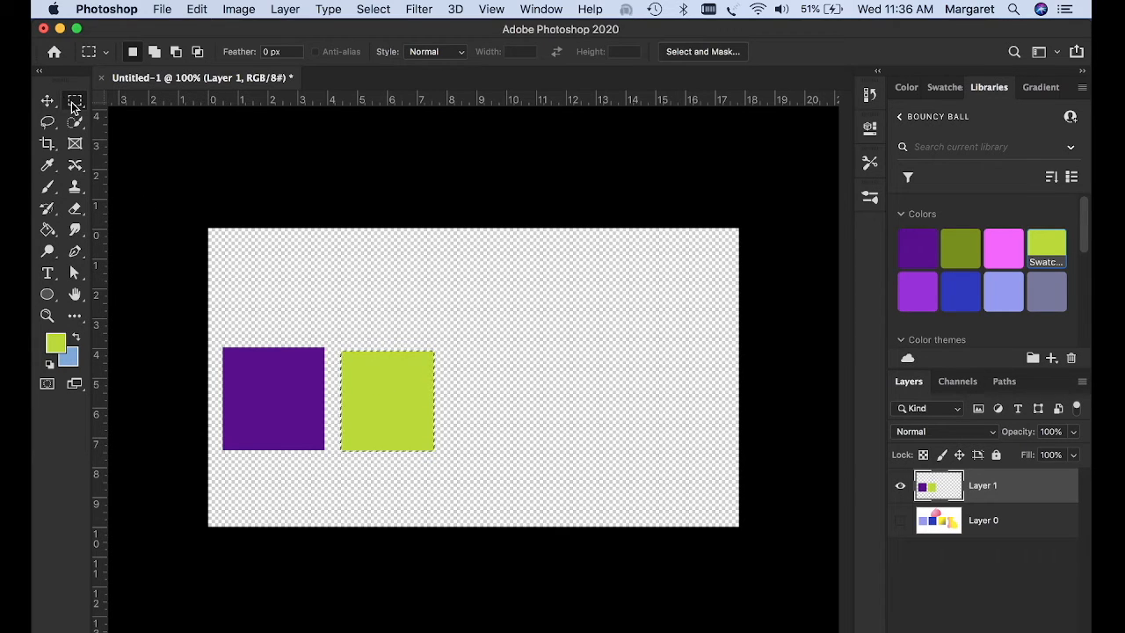
pyautogui.click(414, 320)
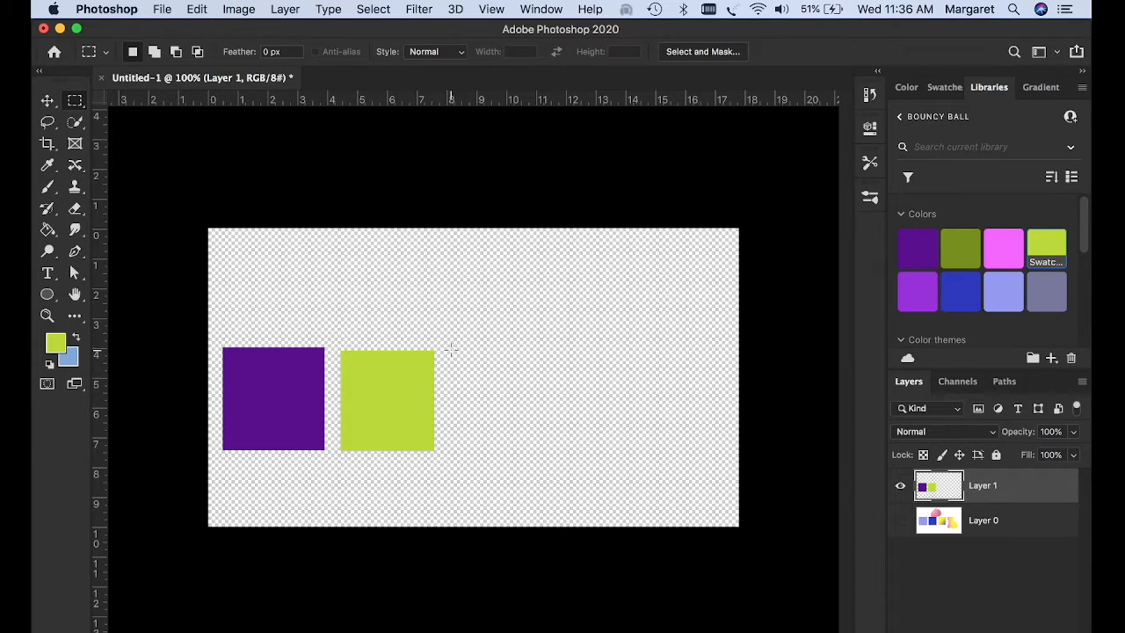
# Make a third square selection right of the lime green square and activate the Gradient Tool.
pyautogui.moveTo(449, 354); pyautogui.dragTo(545, 449)
pyautogui.click(48, 232)
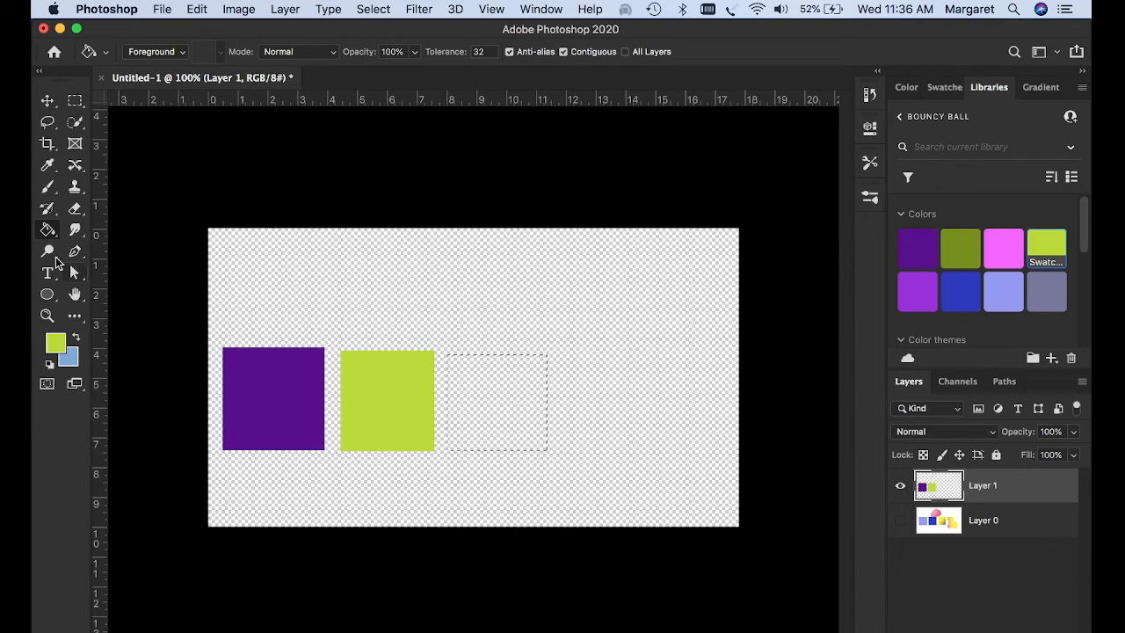
pyautogui.click(48, 232)
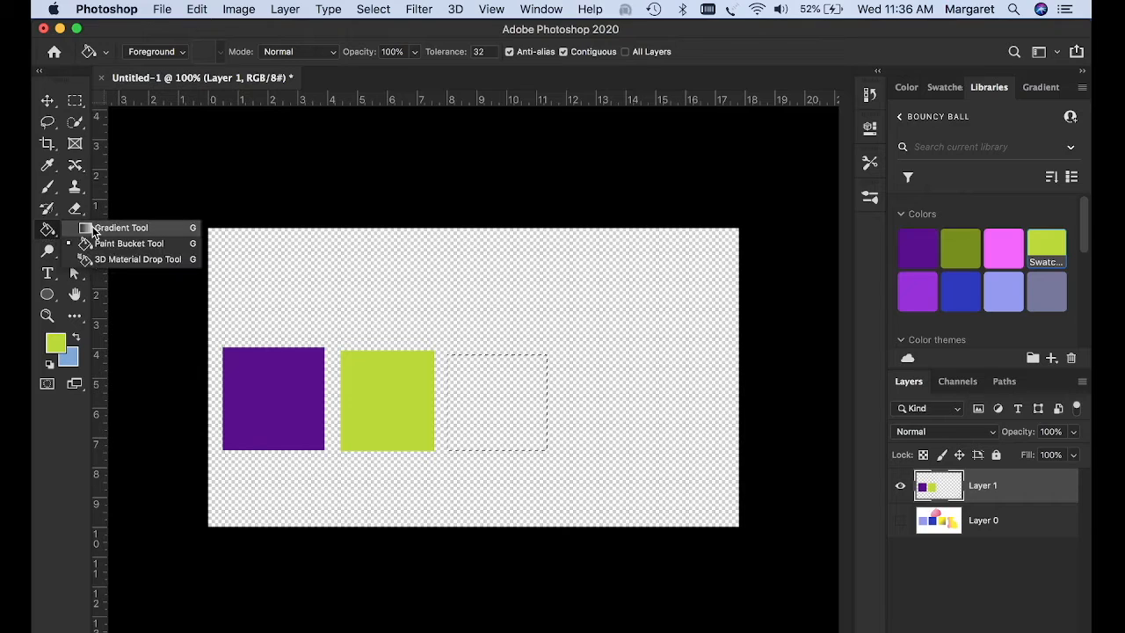
pyautogui.click(94, 230)
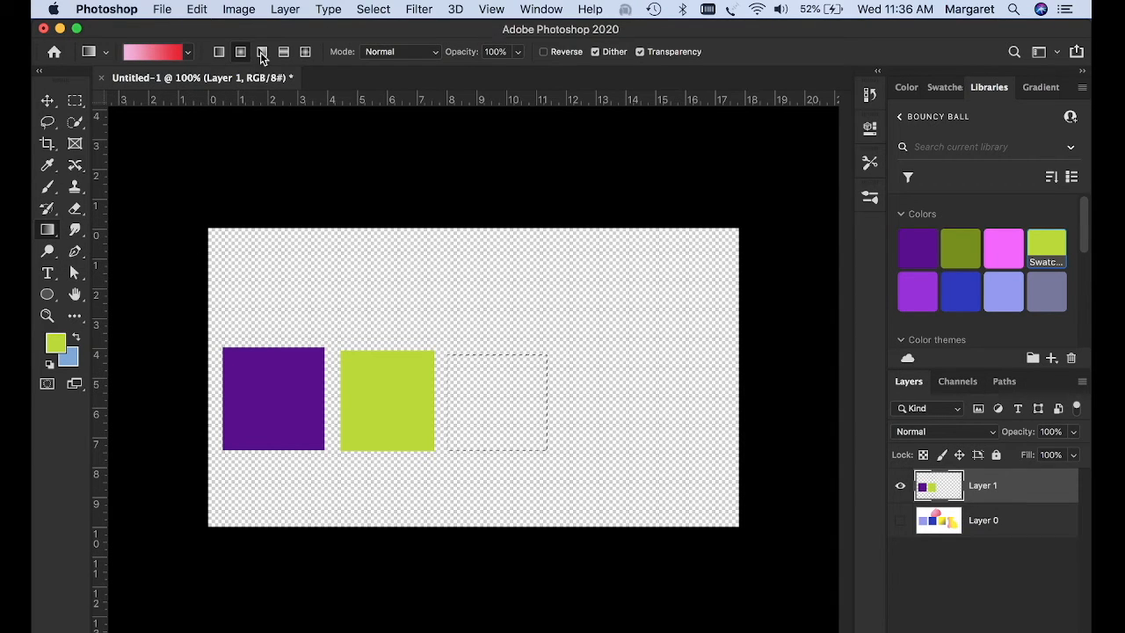
# Edit the gradient and load the Orange_12 preset from the Oranges group.
pyautogui.click(152, 48)
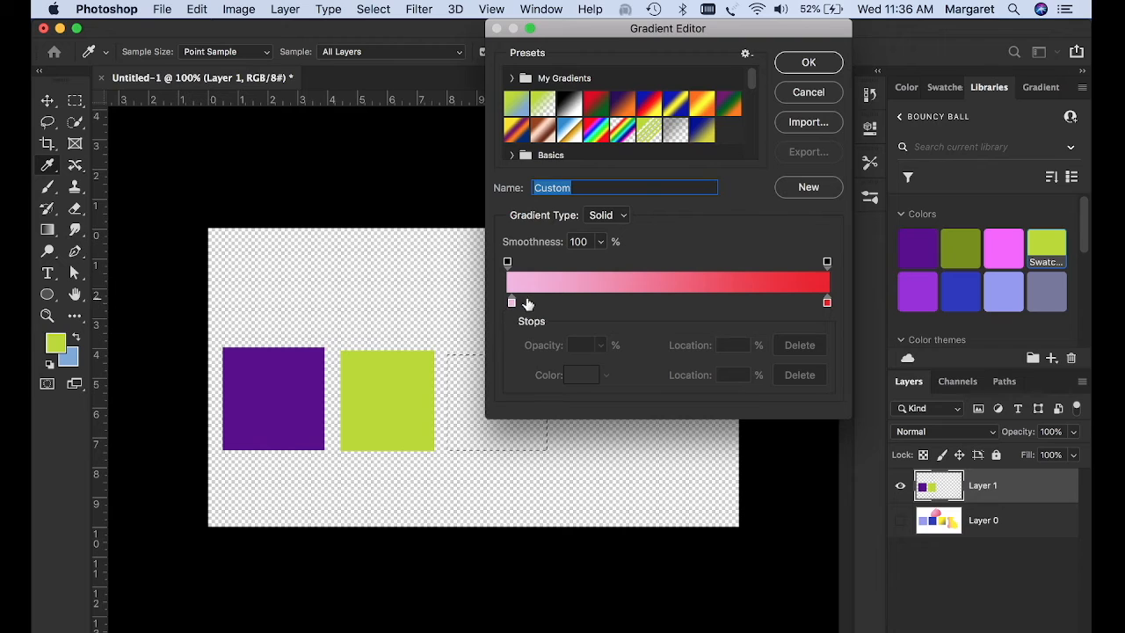
pyautogui.scroll(-5, 622, 141)
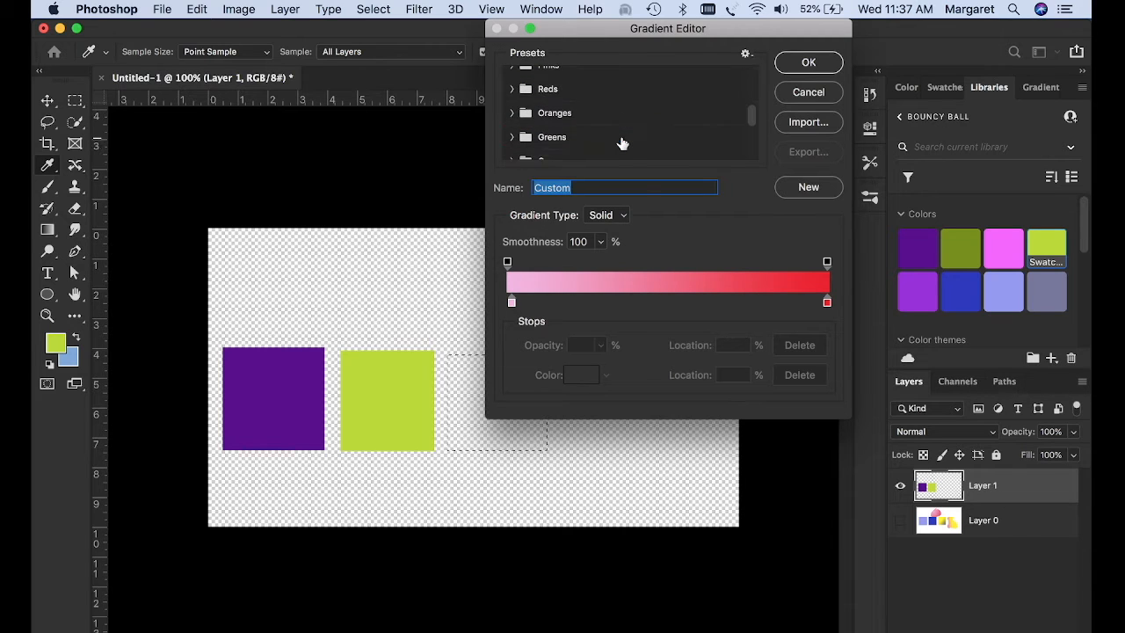
pyautogui.click(512, 113)
pyautogui.click(613, 137)
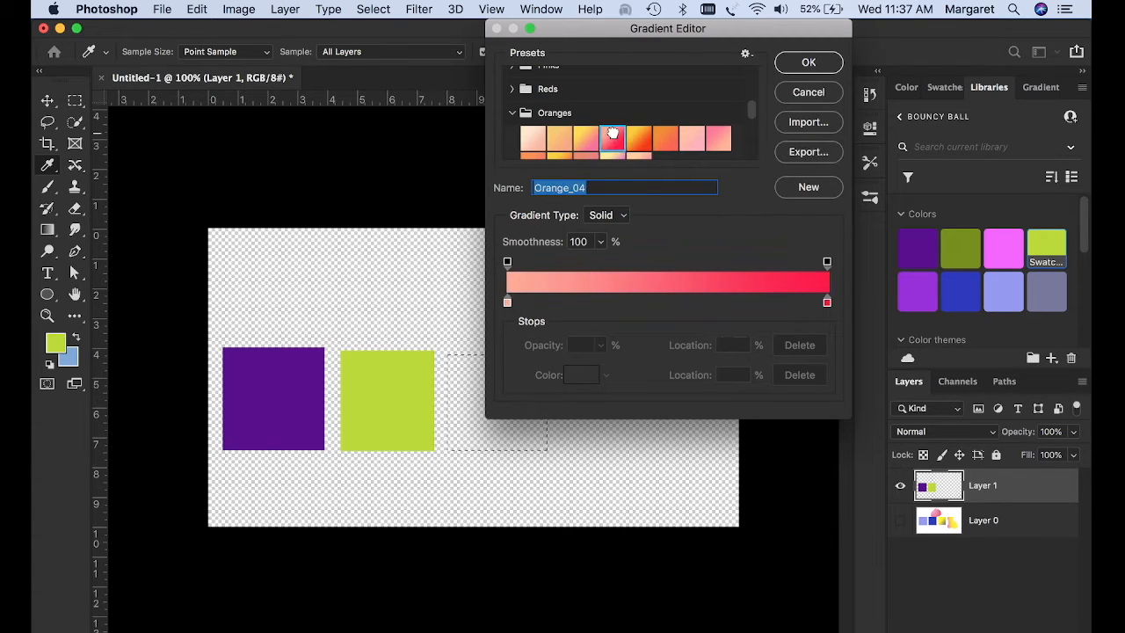
pyautogui.click(586, 139)
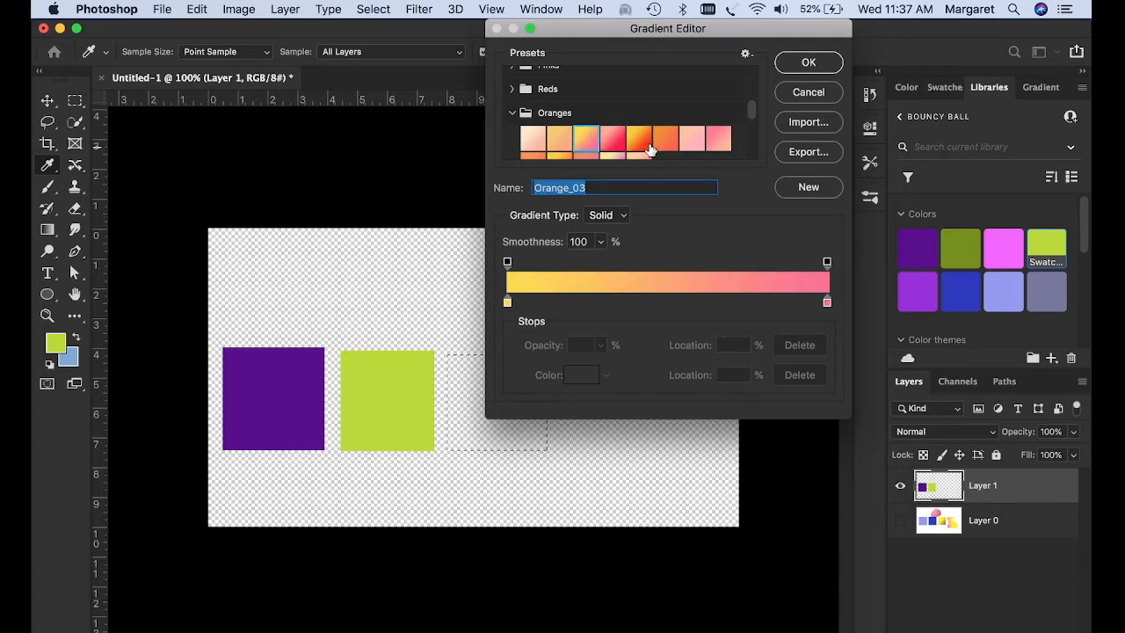
pyautogui.scroll(-1, 653, 147)
pyautogui.scroll(-2, 637, 127)
pyautogui.click(612, 96)
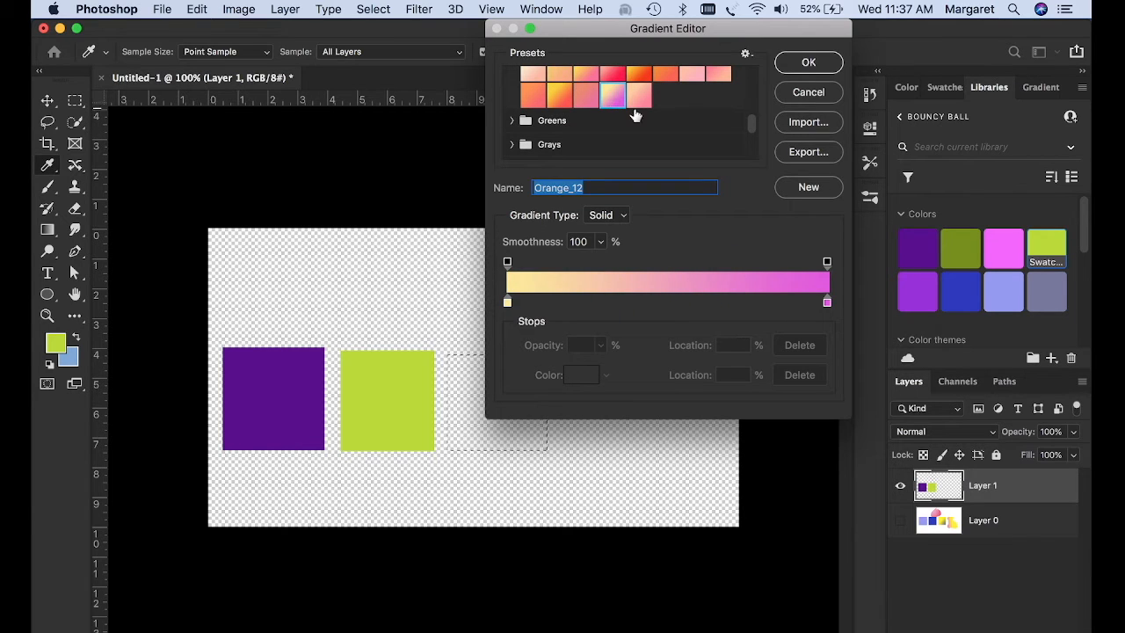
# Recolor the gradient's starting color stop at 0% with the cyan swatch from the Boucy Ball group.
pyautogui.click(507, 303)
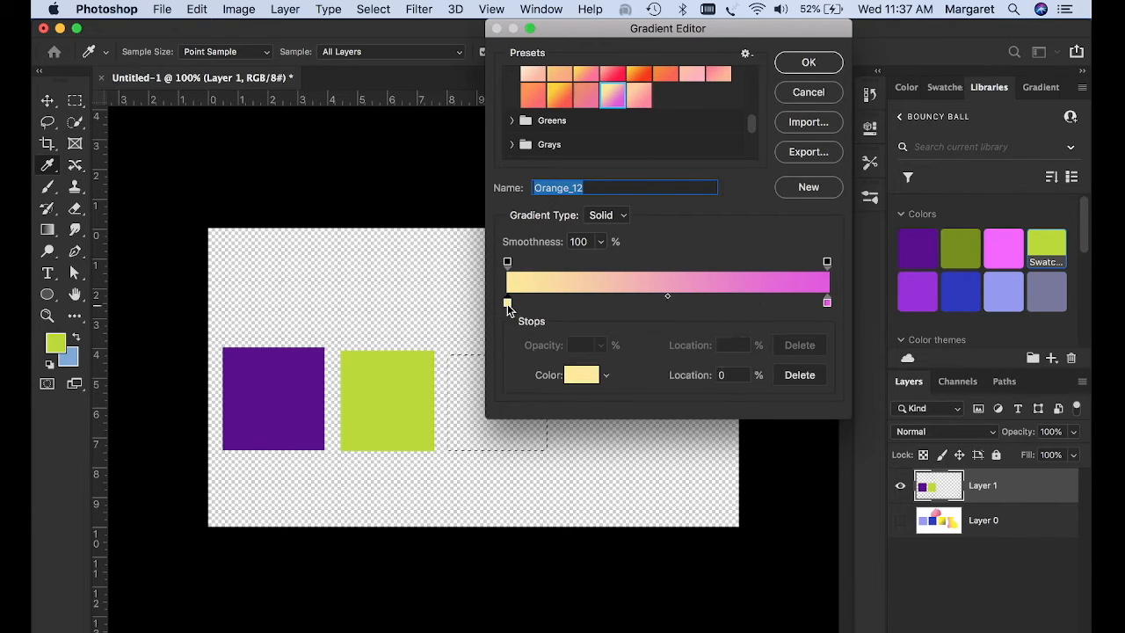
pyautogui.click(583, 376)
pyautogui.moveTo(428, 270); pyautogui.dragTo(493, 232)
pyautogui.click(756, 159)
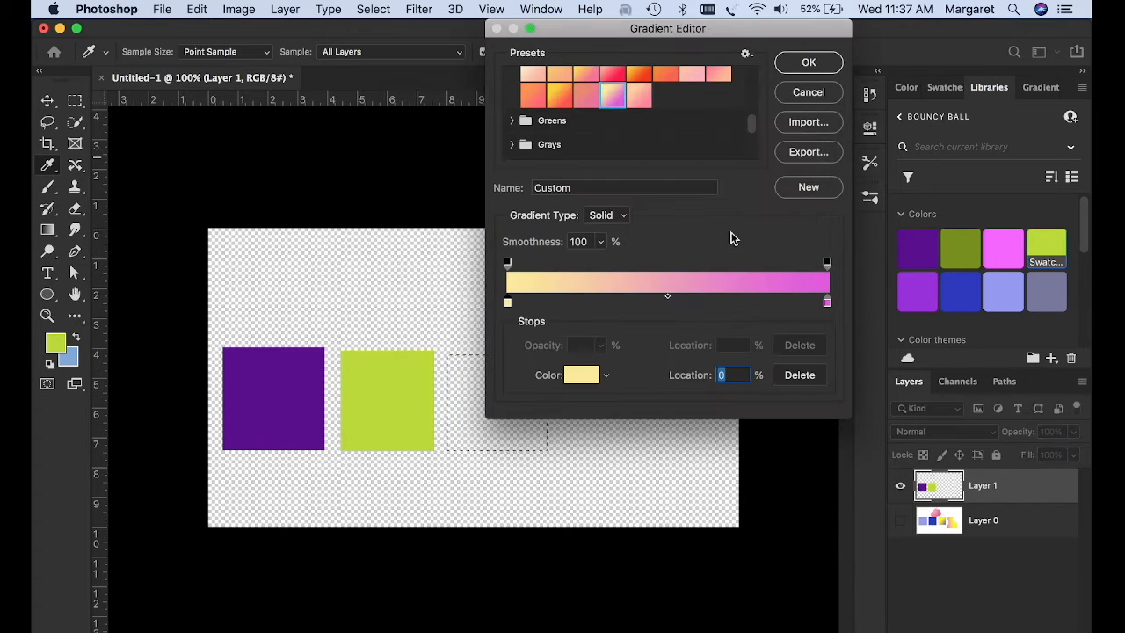
pyautogui.click(937, 90)
pyautogui.click(930, 185)
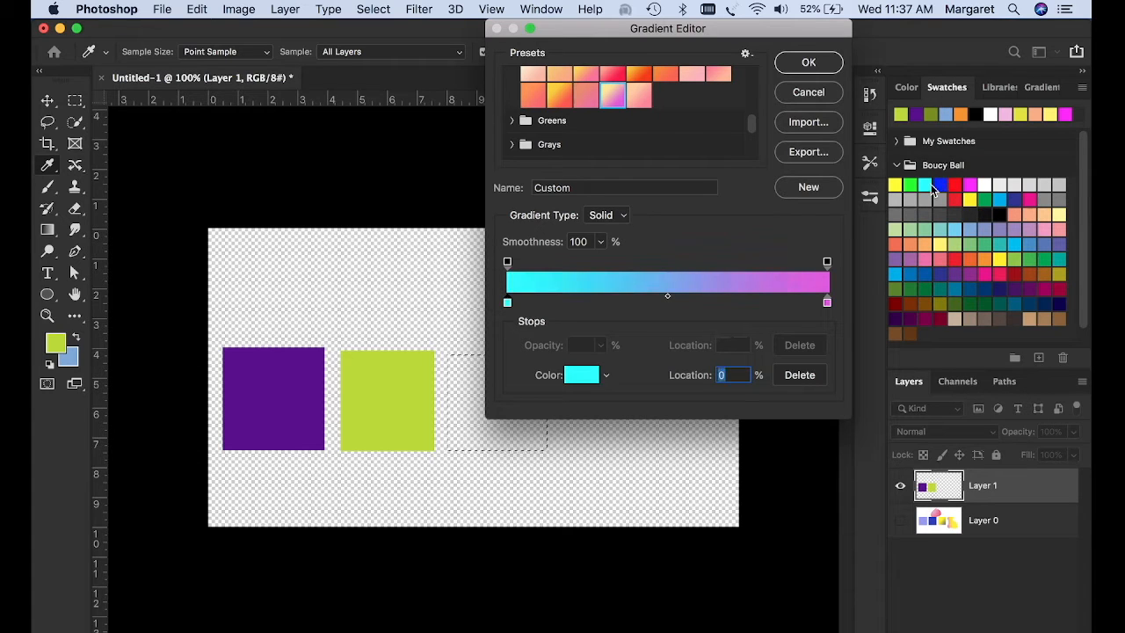
# Slide the gradient's magenta end stop to 58% and back to 100%.
pyautogui.click(826, 302)
pyautogui.moveTo(826, 304); pyautogui.dragTo(694, 305)
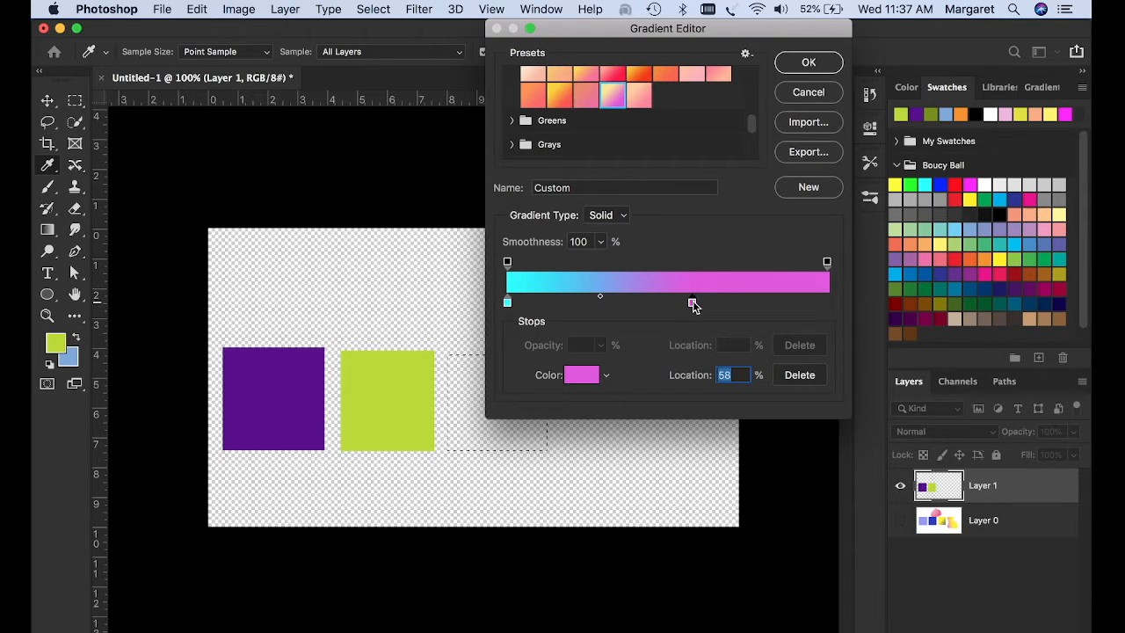
pyautogui.moveTo(698, 301); pyautogui.dragTo(858, 301)
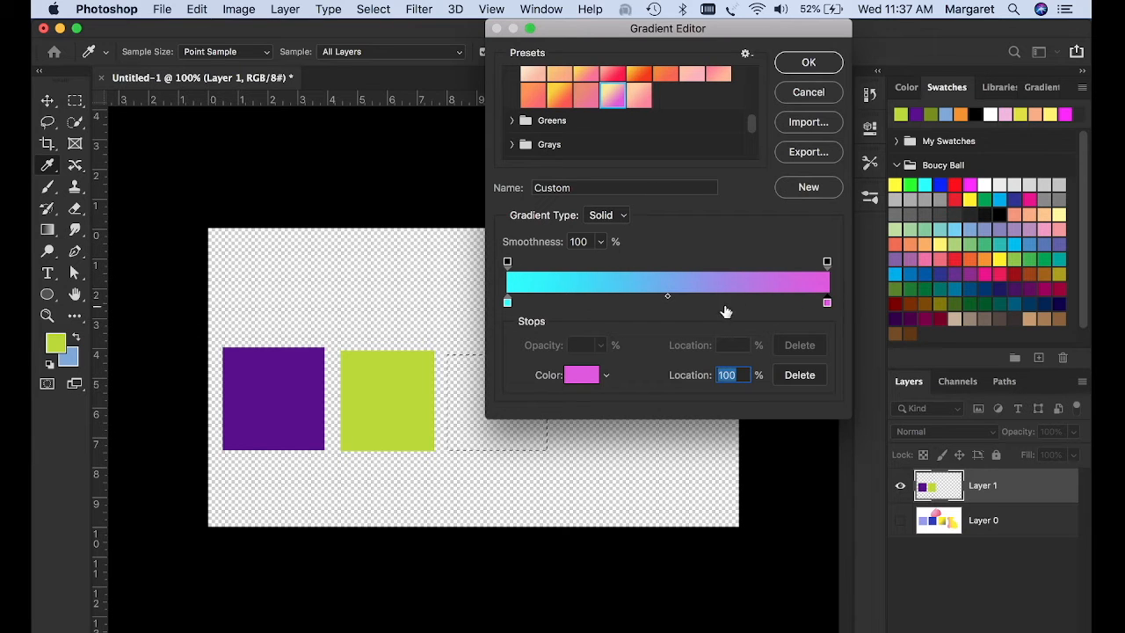
# Add a coral pink stop at 25% and a light yellow stop at 76%, and save the custom gradient as a new preset.
pyautogui.click(752, 305)
pyautogui.click(586, 303)
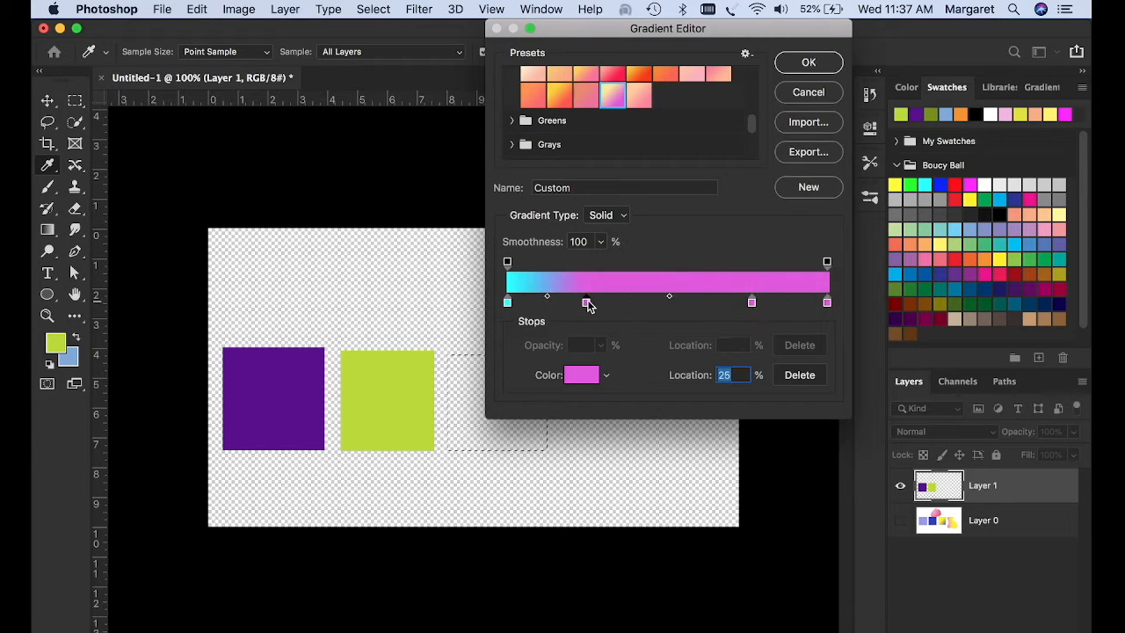
pyautogui.click(941, 251)
pyautogui.click(752, 303)
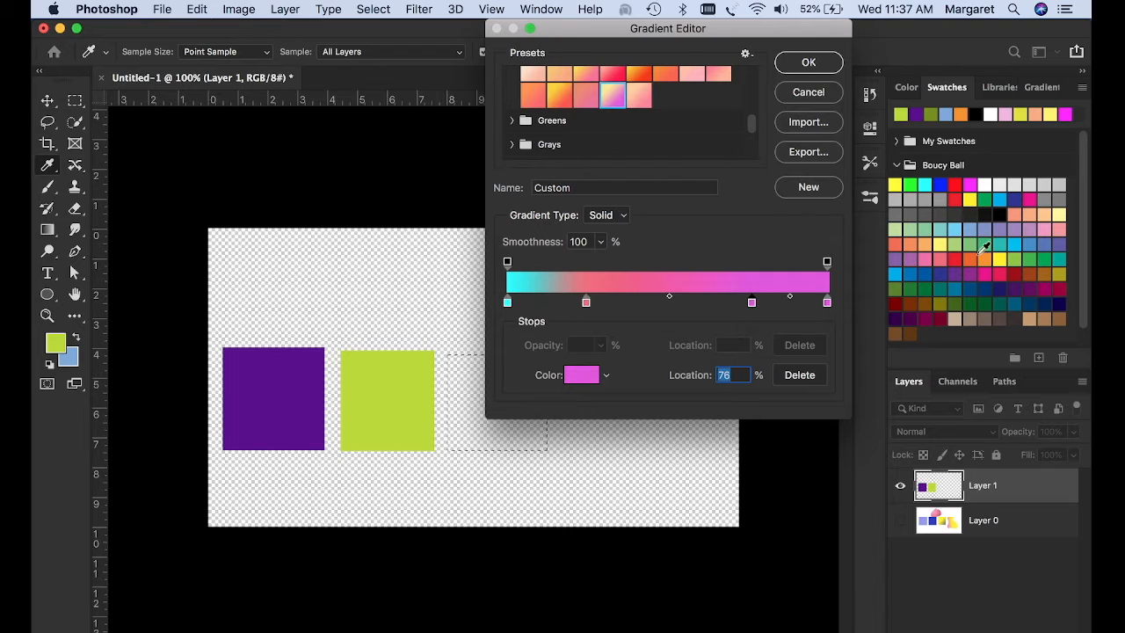
pyautogui.click(938, 245)
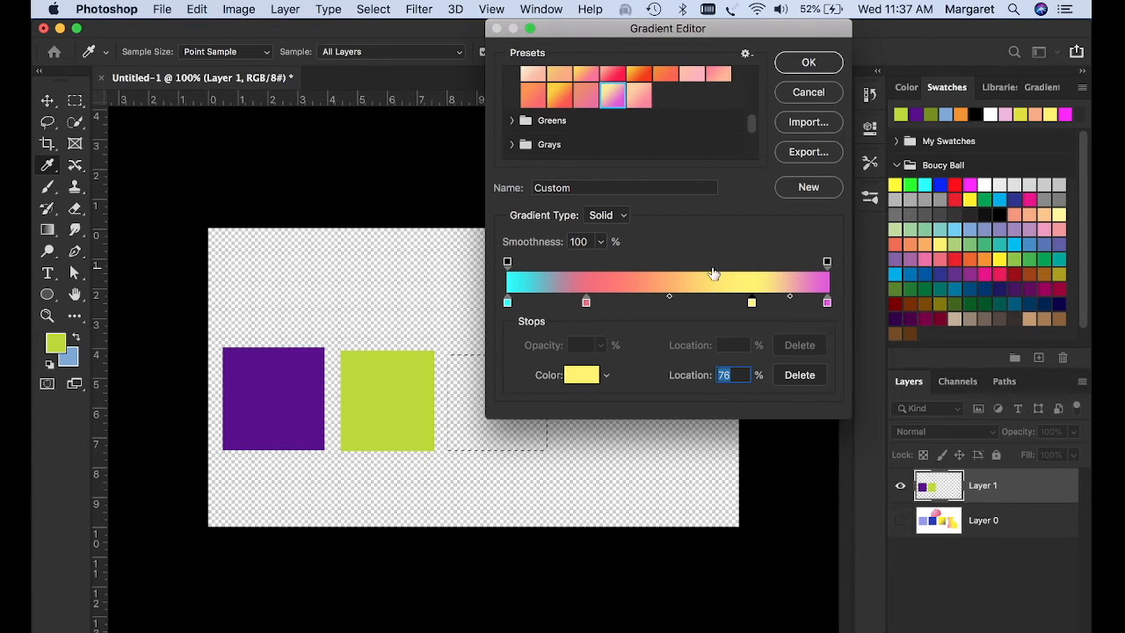
pyautogui.click(807, 187)
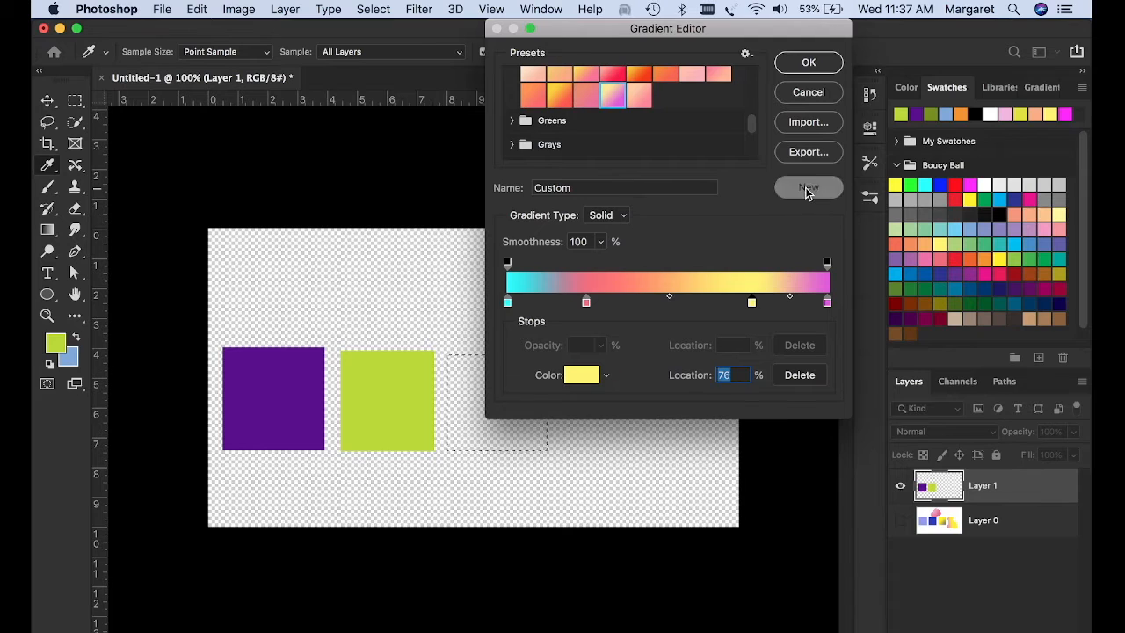
pyautogui.click(792, 66)
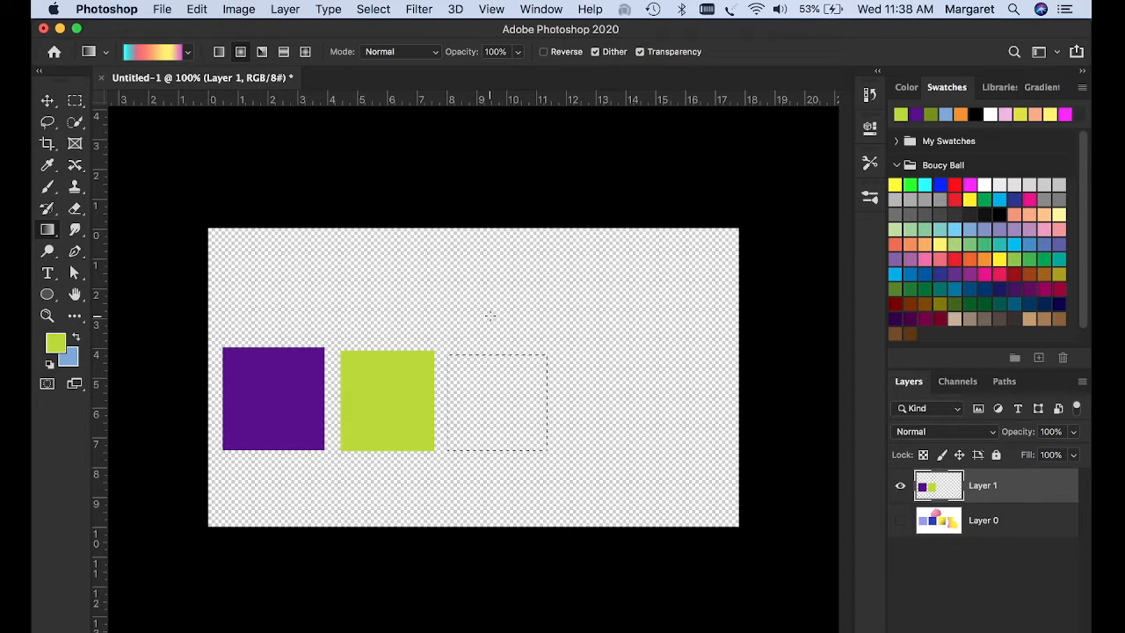
# Fill the third square with the custom gradient in radial style, spreading from its center past its lower-right corner.
pyautogui.moveTo(489, 432); pyautogui.dragTo(491, 475)
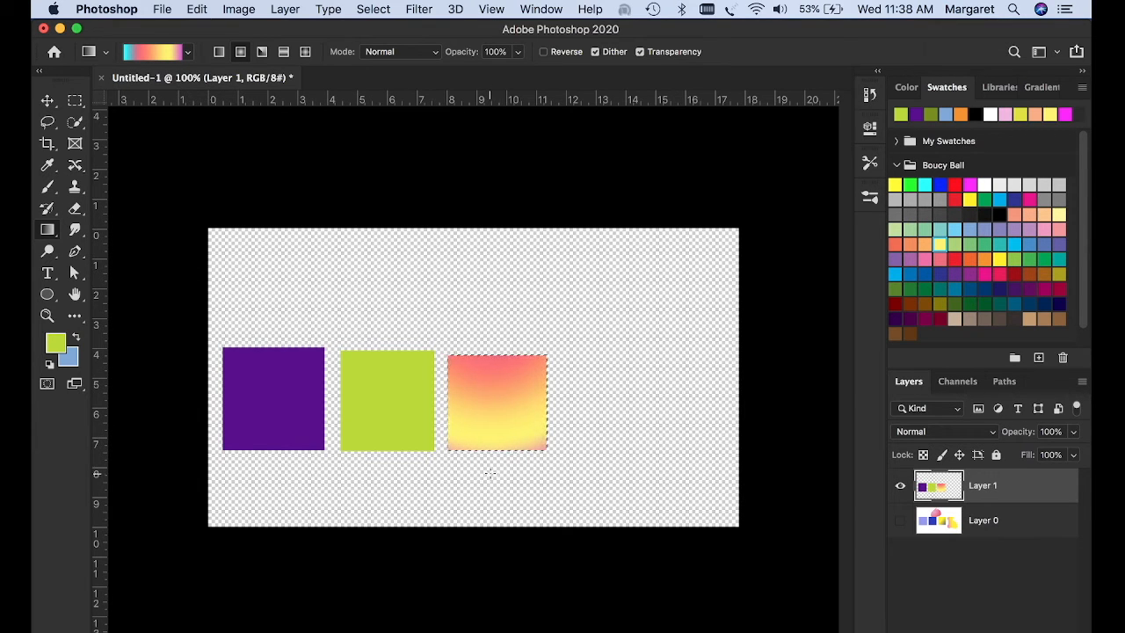
pyautogui.click(239, 52)
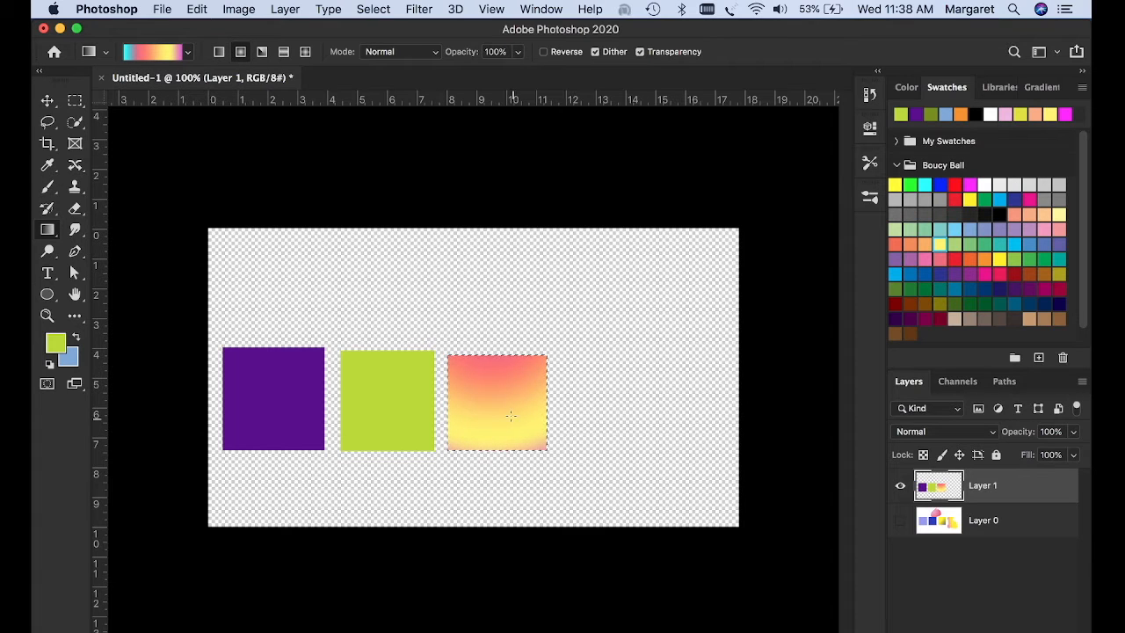
pyautogui.moveTo(497, 401); pyautogui.dragTo(567, 468)
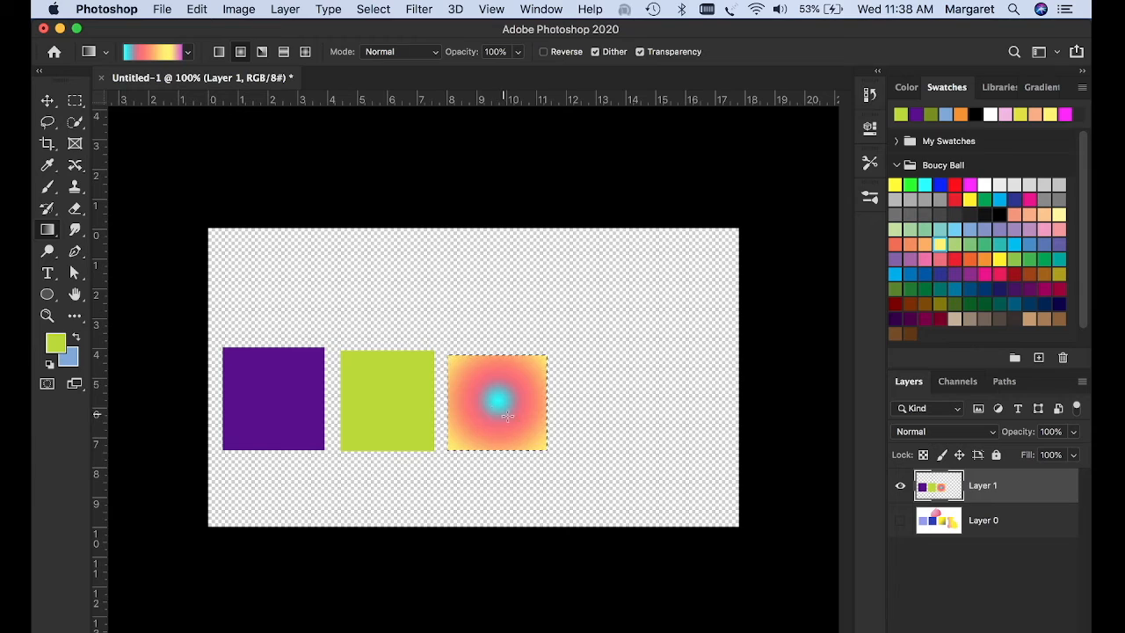
# Try the custom gradient on the third square in reflected style and in diamond style.
pyautogui.click(261, 52)
pyautogui.click(283, 52)
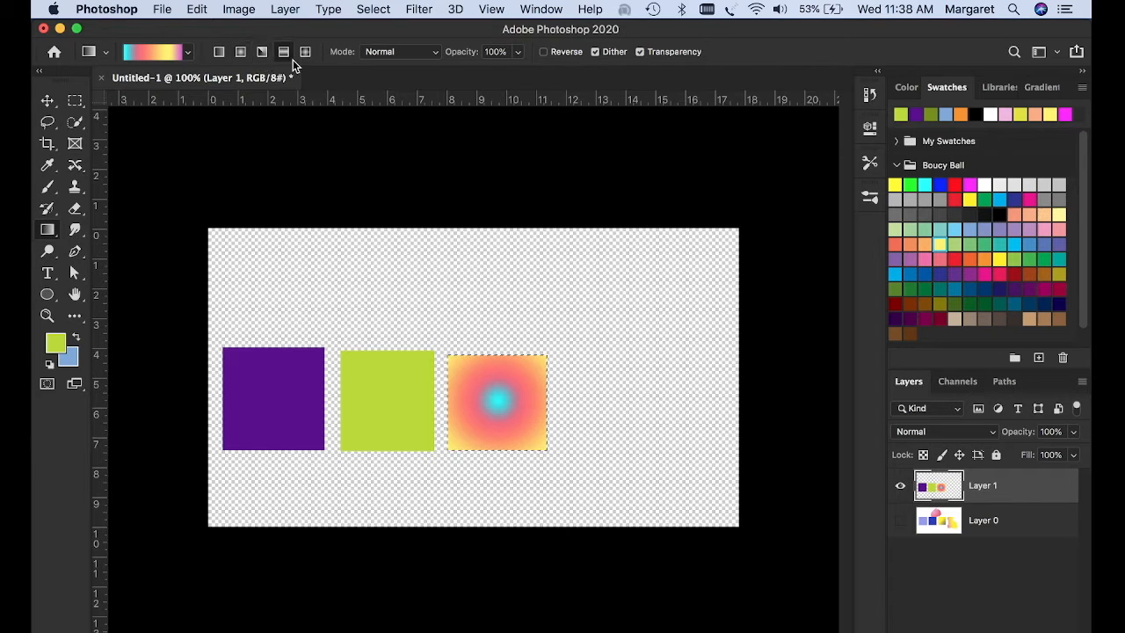
pyautogui.moveTo(492, 426); pyautogui.dragTo(494, 487)
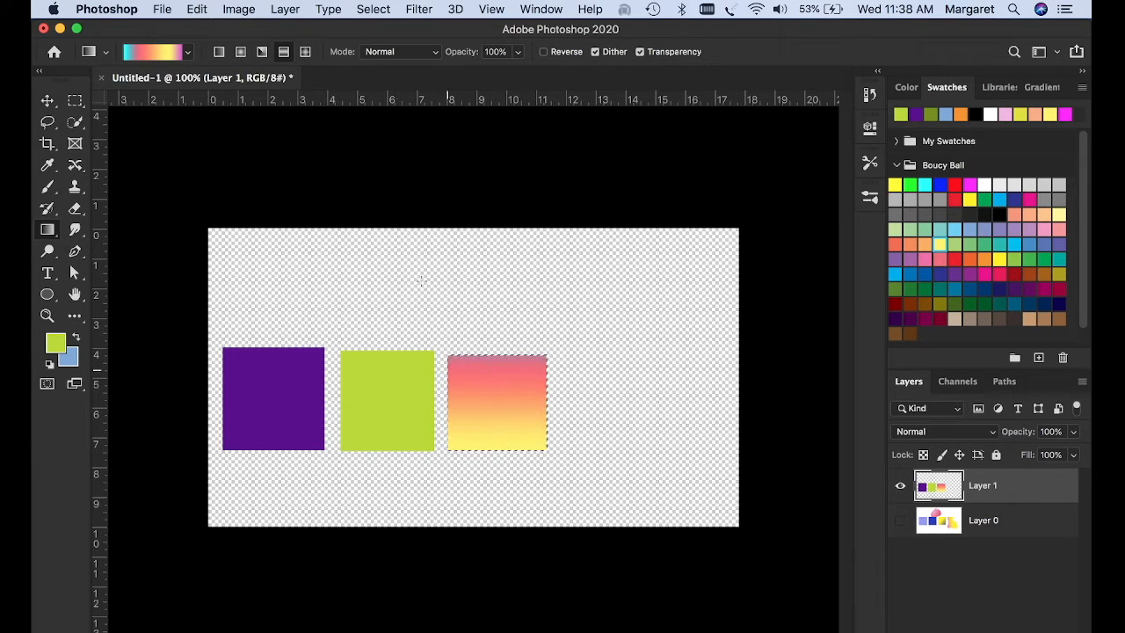
pyautogui.click(304, 55)
pyautogui.moveTo(467, 313); pyautogui.dragTo(499, 482)
pyautogui.moveTo(563, 453); pyautogui.dragTo(470, 388)
# Fill the third square with the custom gradient in linear style, running downward from above its upper edge to below its lower edge.
pyautogui.click(219, 52)
pyautogui.moveTo(485, 325); pyautogui.dragTo(499, 486)
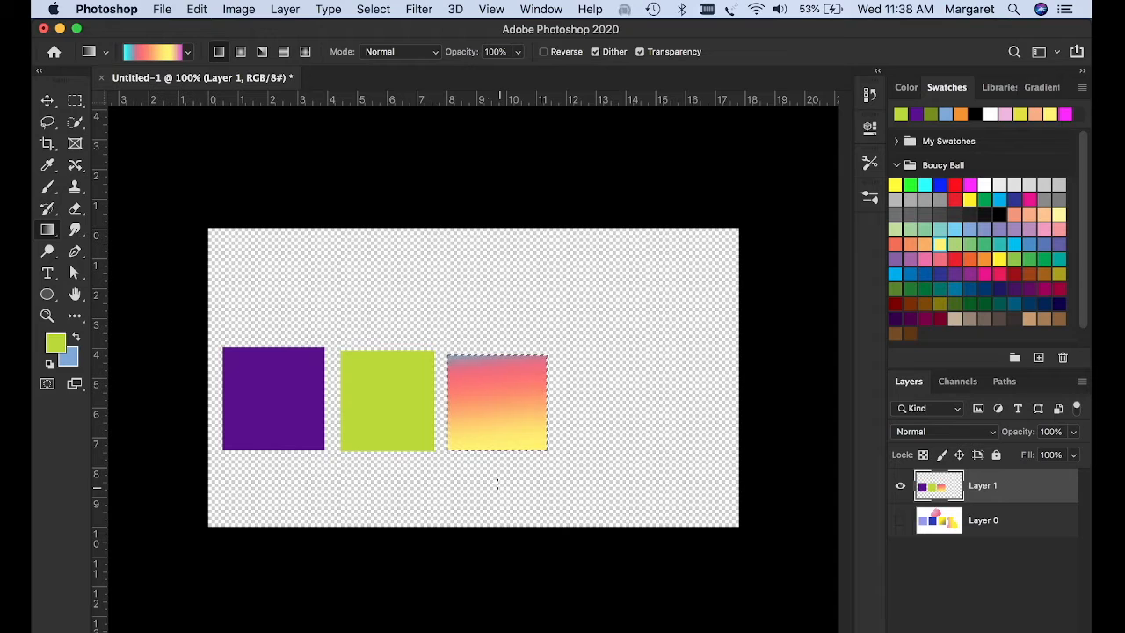
# Lasso a large freeform shape right of the squares and fill it diagonally downward with the light-pink-to-red linear gradient preset.
pyautogui.click(48, 122)
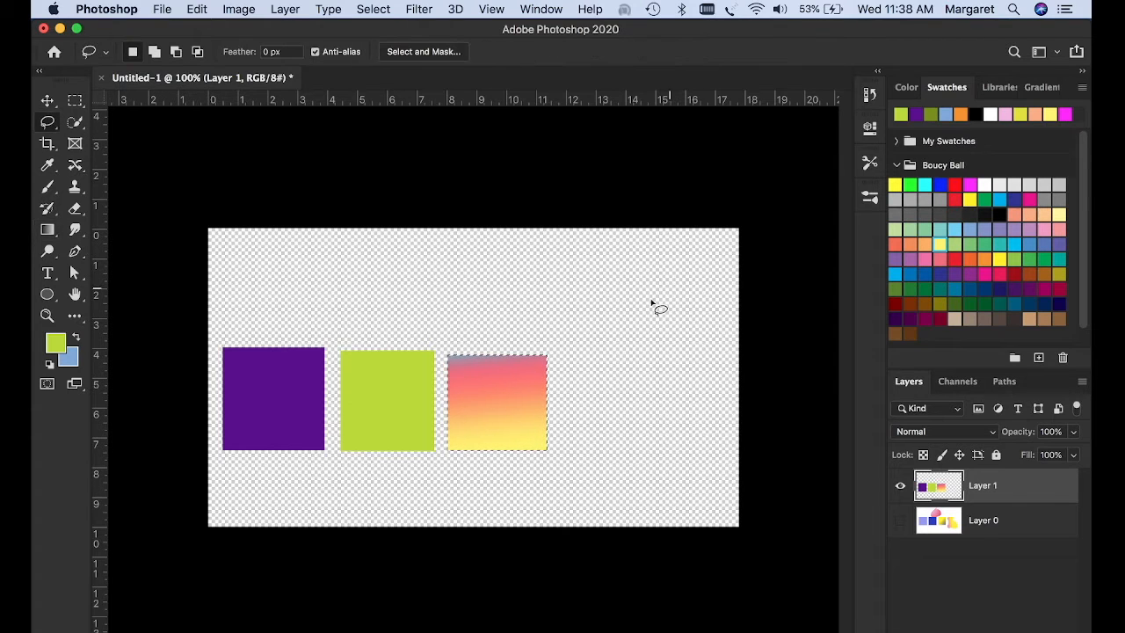
pyautogui.moveTo(598, 304)
pyautogui.mouseDown()
pyautogui.moveTo(716, 370)
pyautogui.moveTo(732, 475)
pyautogui.moveTo(606, 480)
pyautogui.moveTo(573, 324)
pyautogui.moveTo(603, 308)
pyautogui.mouseUp()
pyautogui.click(48, 231)
pyautogui.click(145, 51)
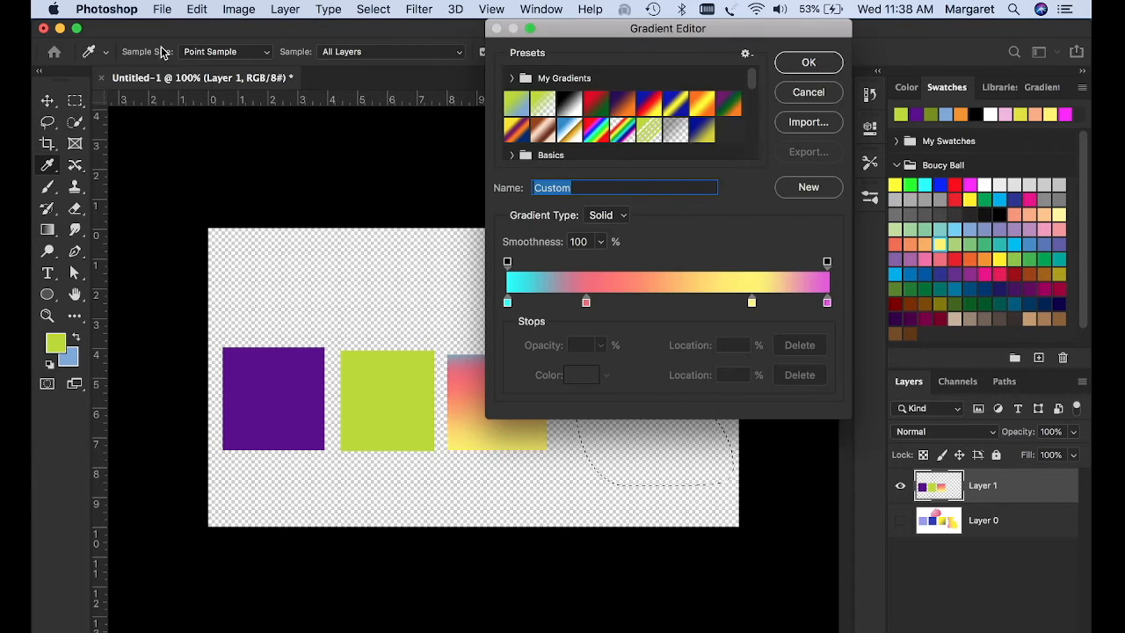
pyautogui.scroll(-6, 673, 135)
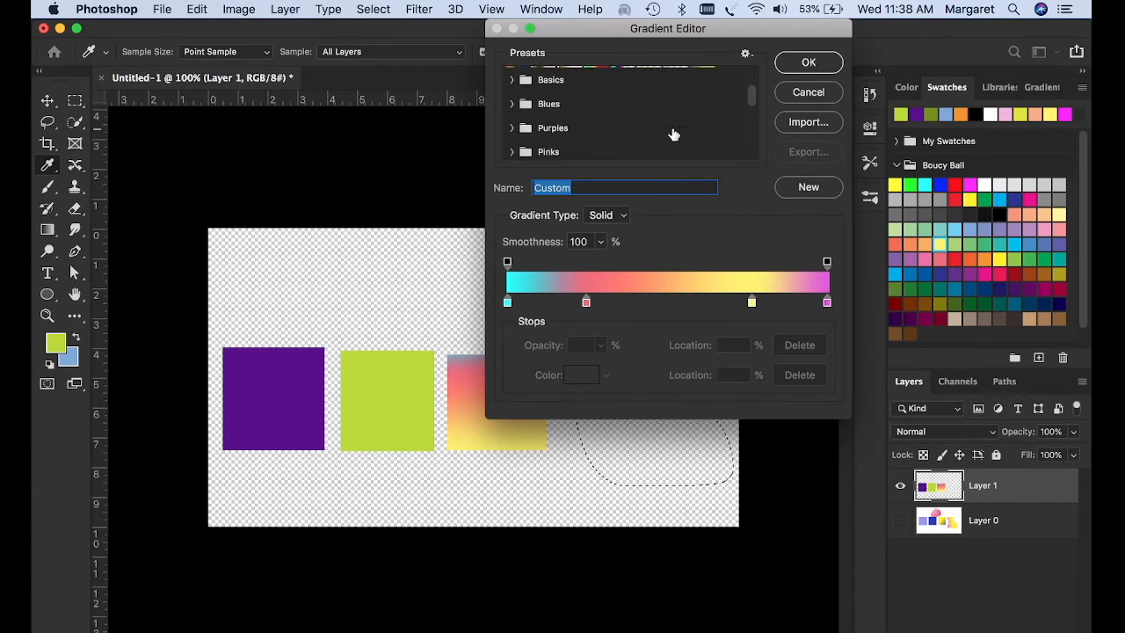
pyautogui.click(623, 146)
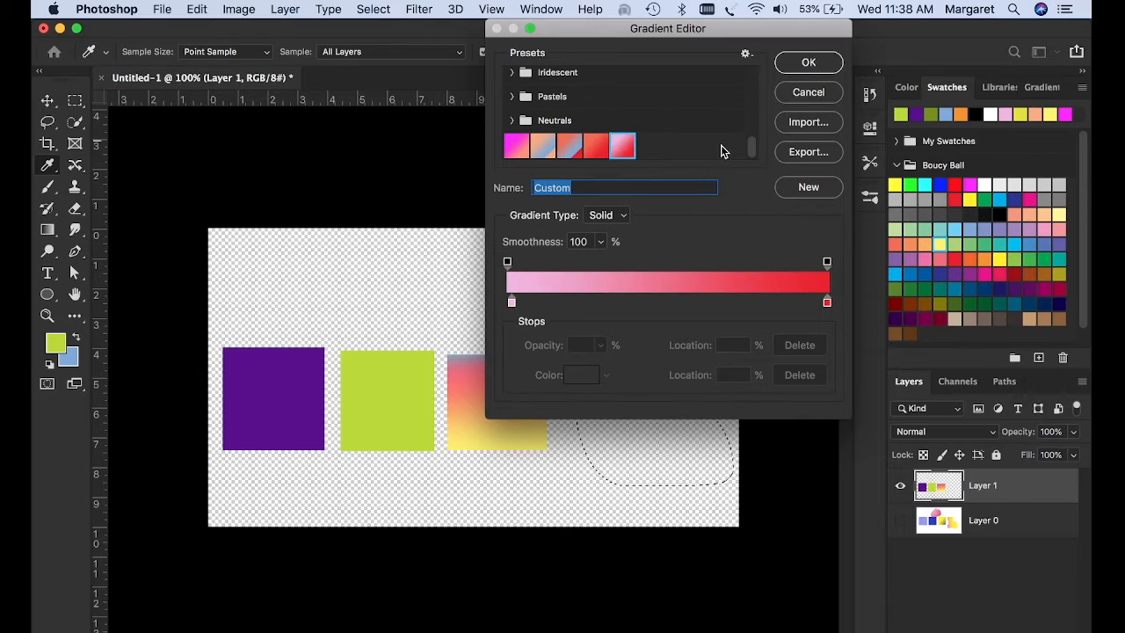
pyautogui.click(808, 61)
pyautogui.moveTo(581, 270); pyautogui.dragTo(712, 516)
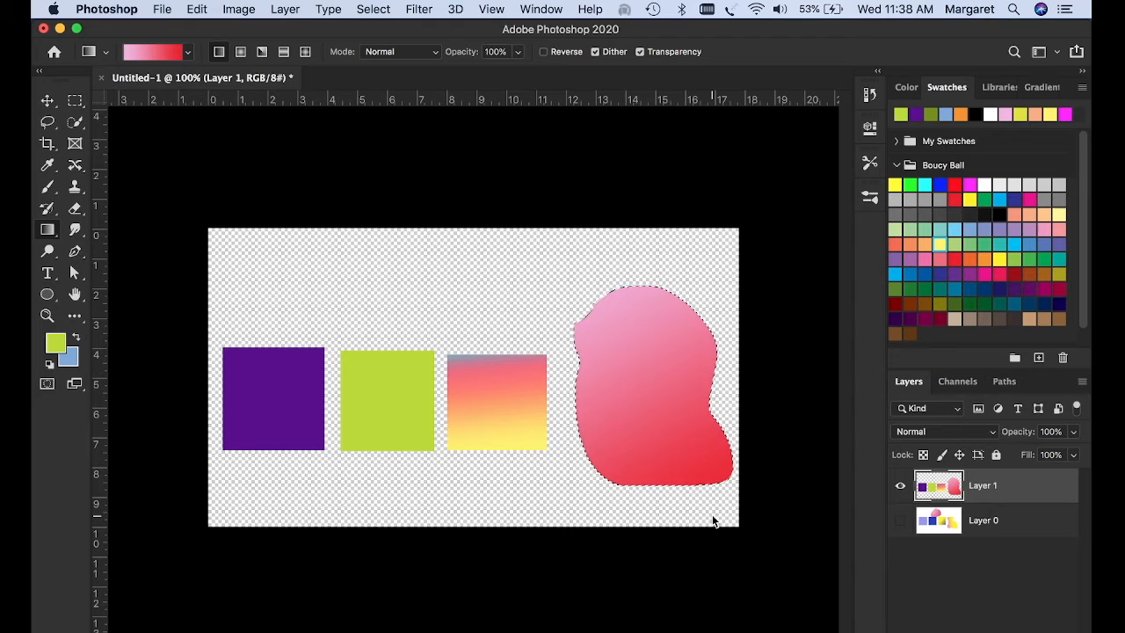
# Hide Layer 1 and add a new empty layer above it, with the freeform selection cleared.
pyautogui.click(900, 485)
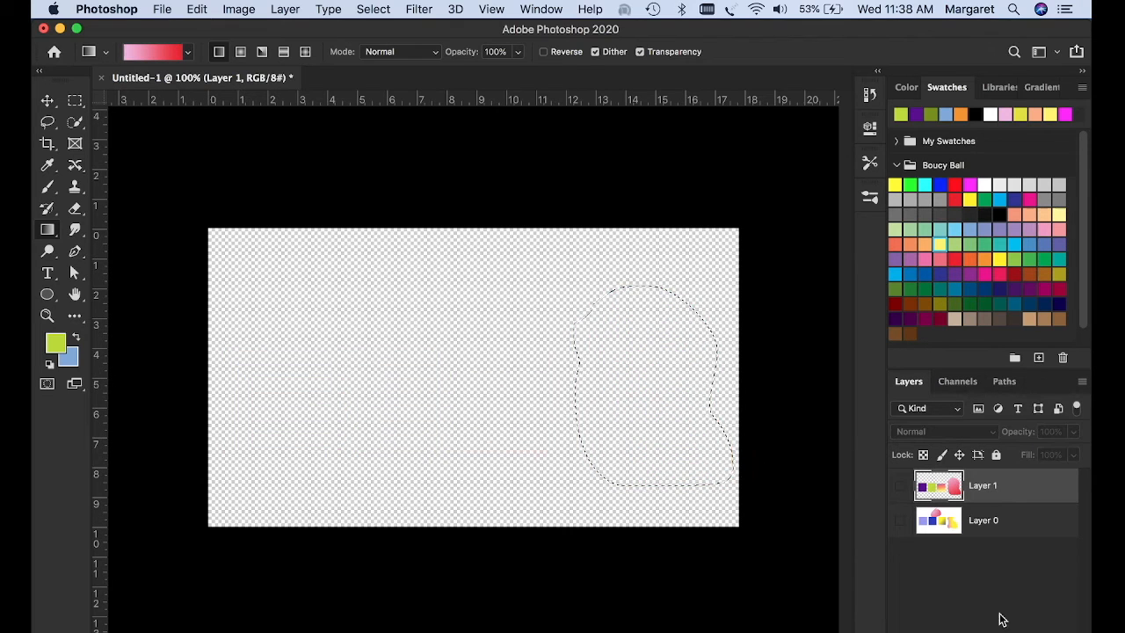
pyautogui.press('super+shift+alt+n')
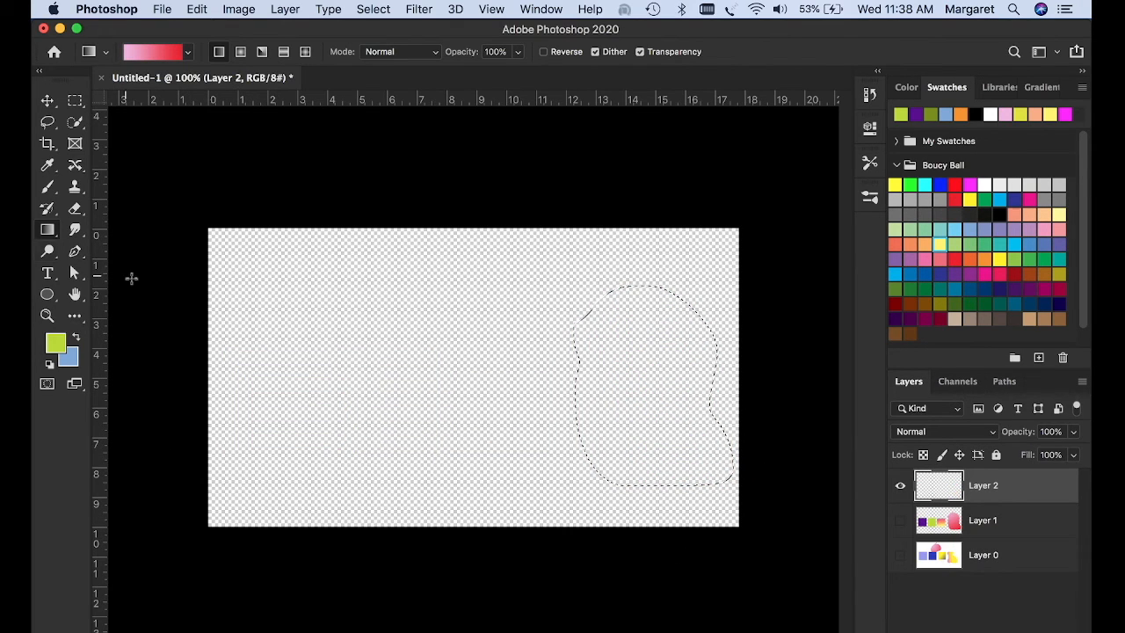
pyautogui.press('m')
pyautogui.press('super+d')
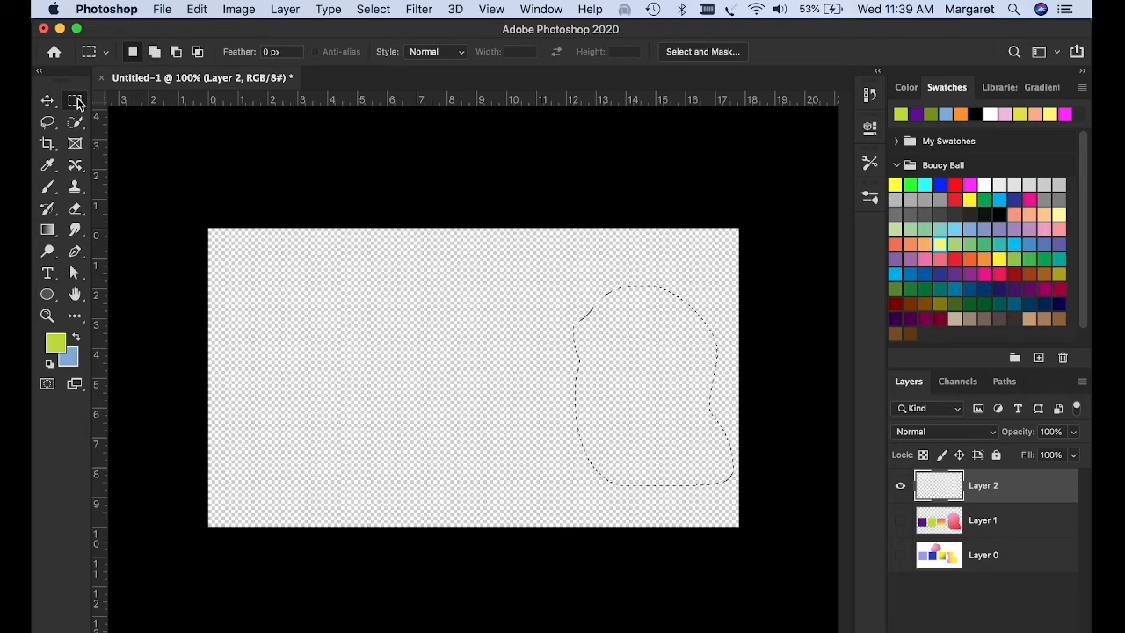
# Draw a rectangle shape about 209 × 196 px near the left edge of the canvas with the Rectangle Tool.
pyautogui.click(48, 299)
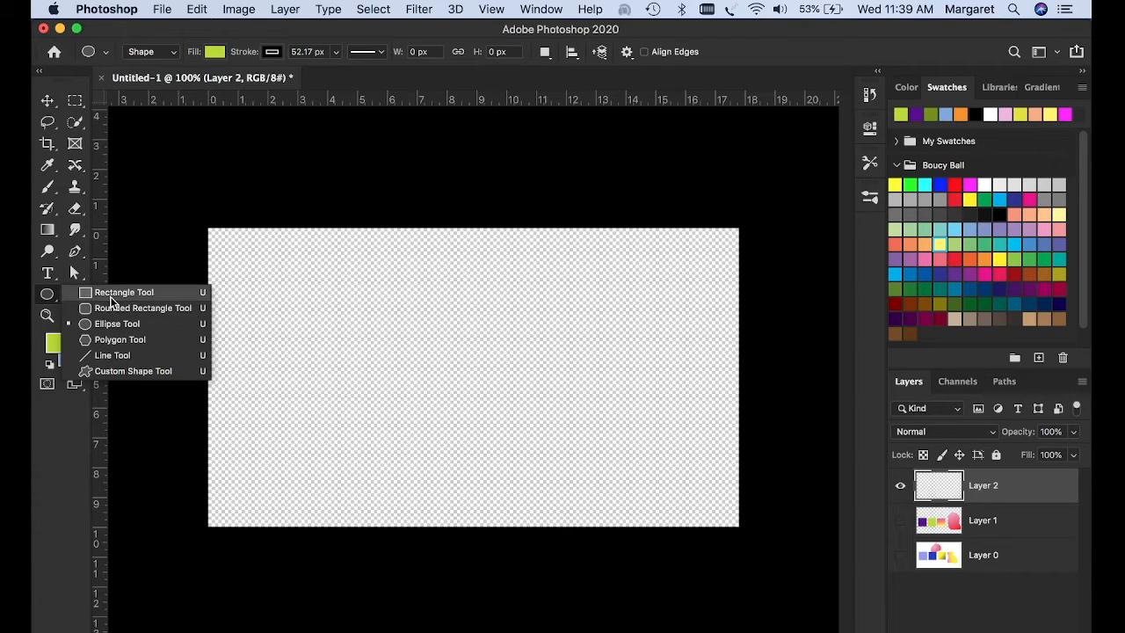
pyautogui.click(110, 293)
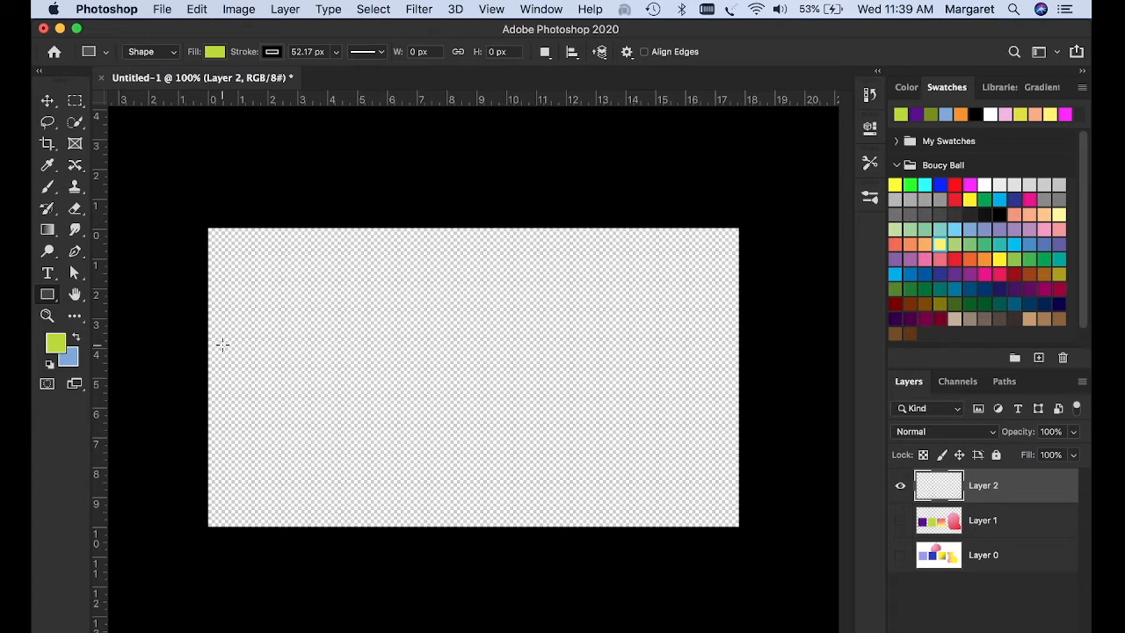
pyautogui.moveTo(238, 352); pyautogui.dragTo(308, 426)
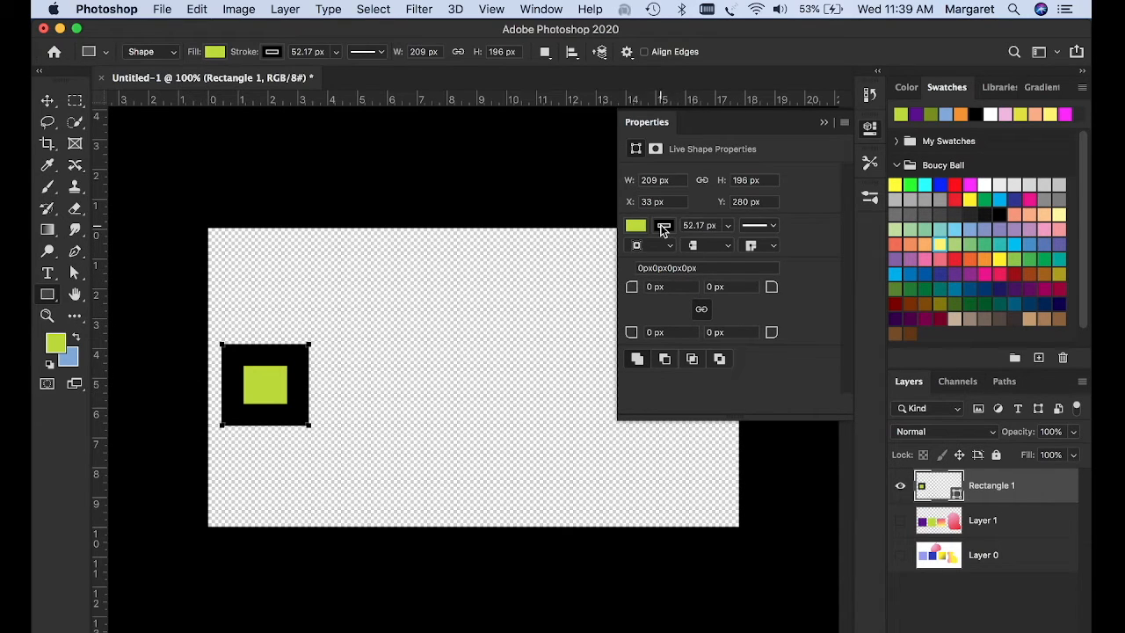
# Give the rectangle a medium green fill and a 23.02 px pale green stroke from the Boucy Ball swatches.
pyautogui.click(728, 225)
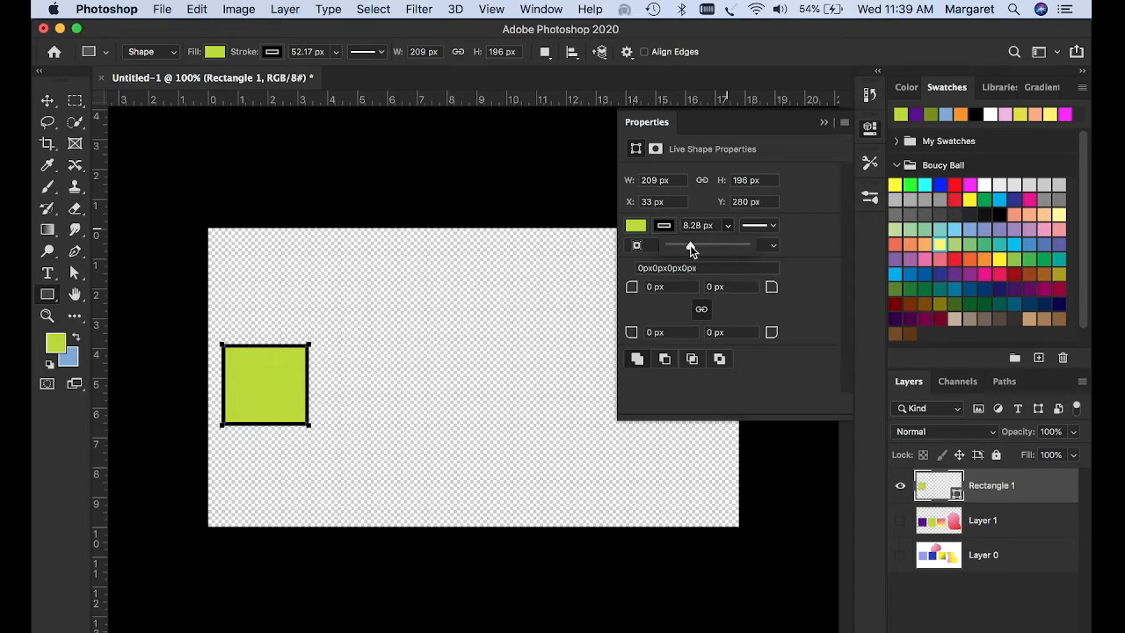
pyautogui.moveTo(691, 250); pyautogui.dragTo(709, 244)
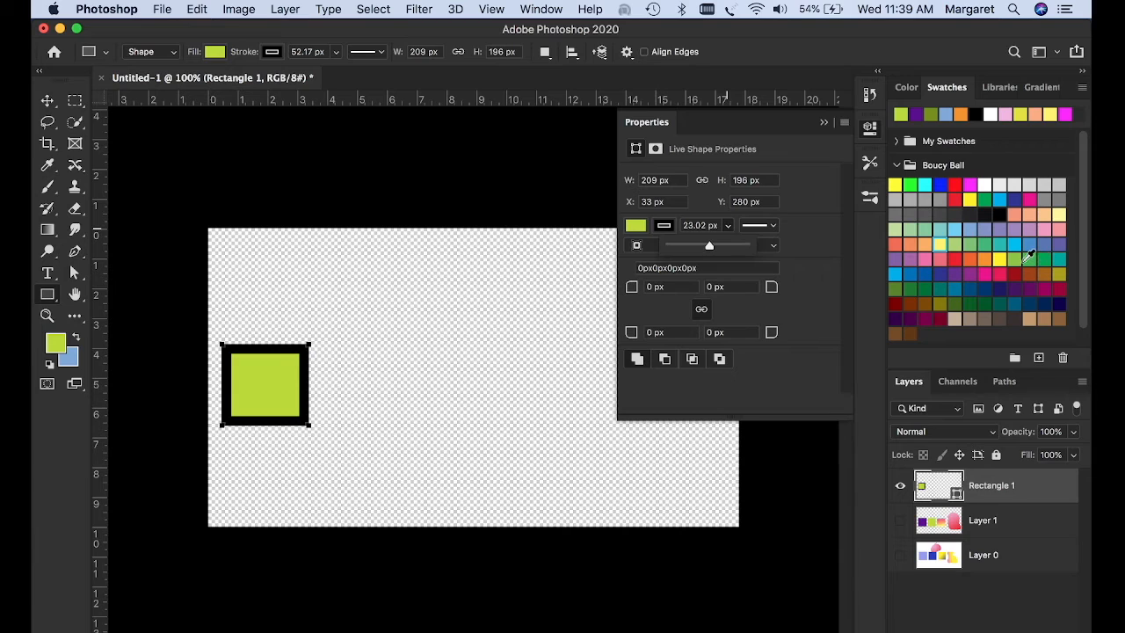
pyautogui.click(1016, 259)
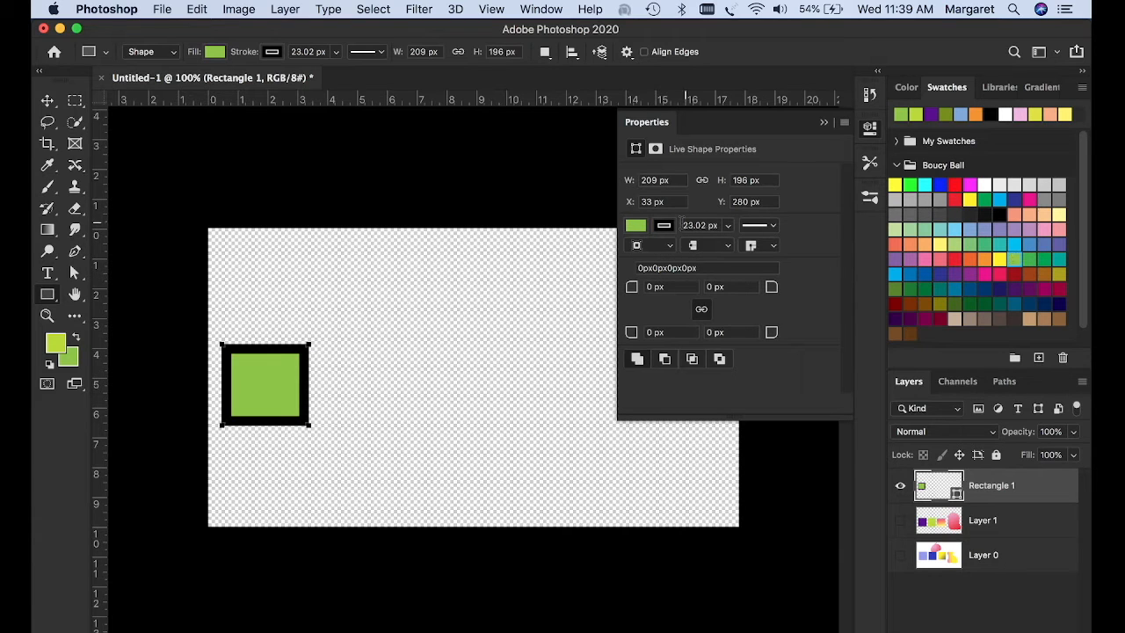
pyautogui.click(665, 226)
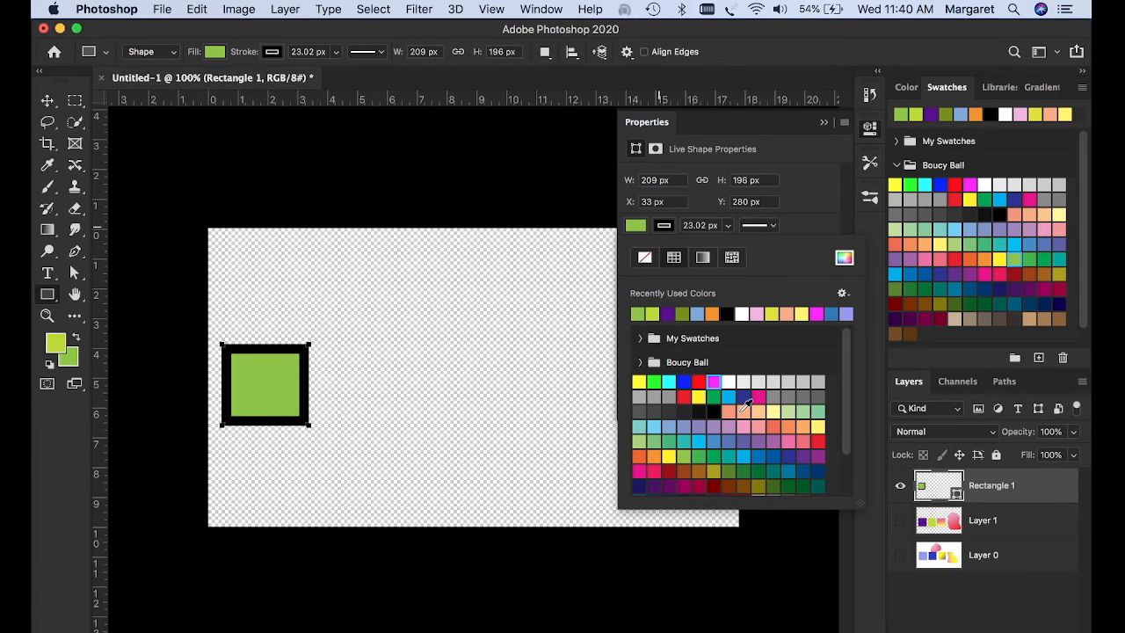
pyautogui.click(789, 411)
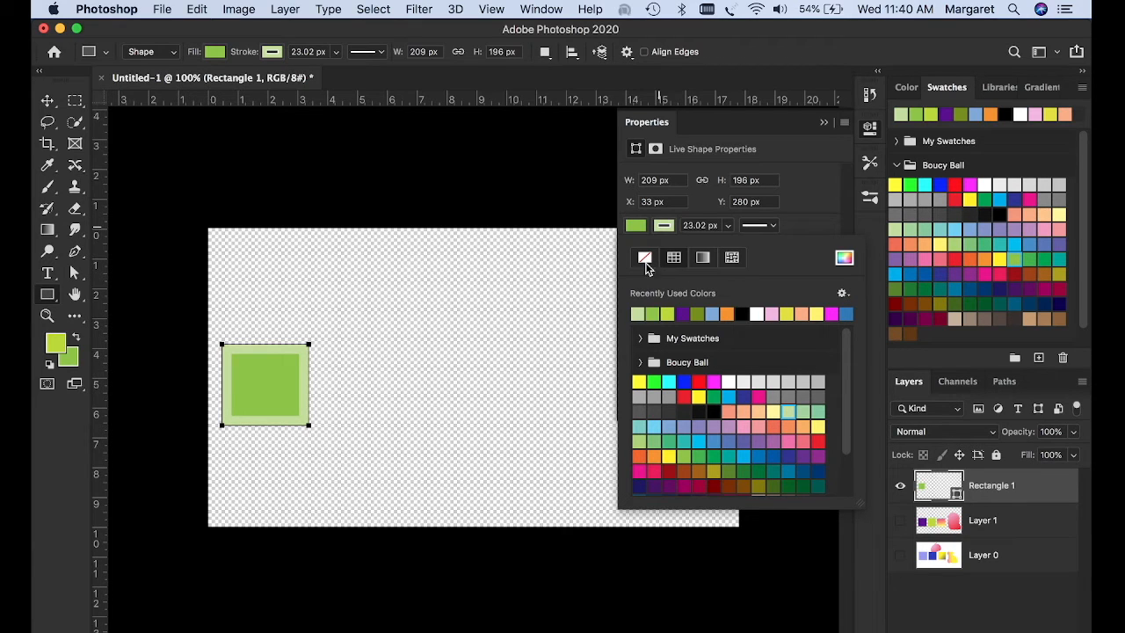
# Draw a rounded rectangle about 254 × 215 px without a stroke beside the green one, and fill it with the pink and blue floral pattern.
pyautogui.click(646, 255)
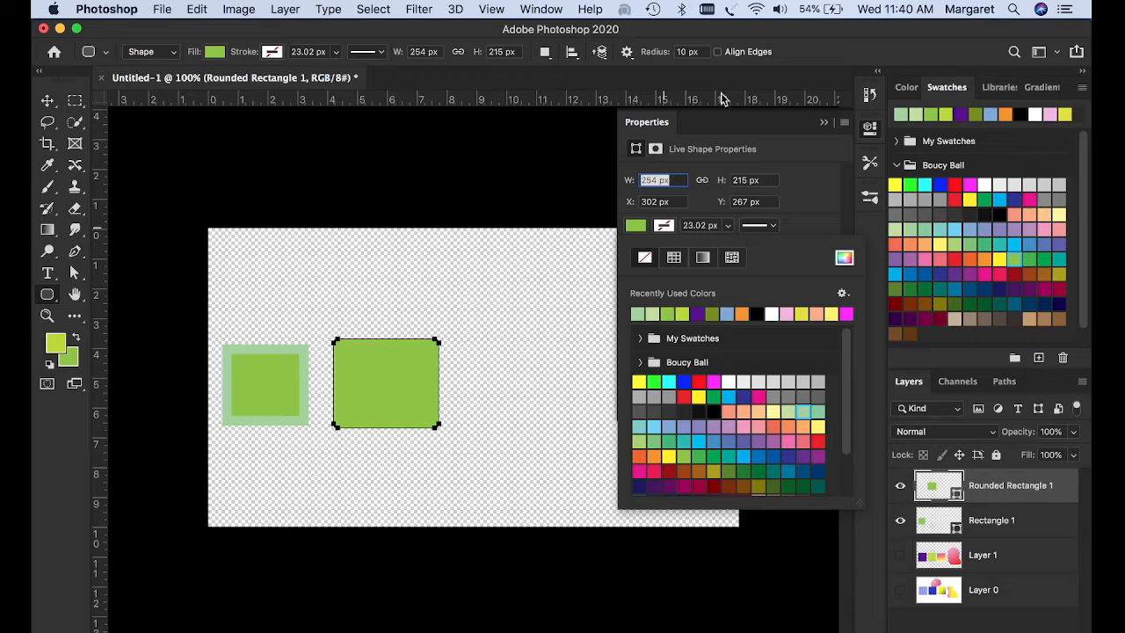
pyautogui.click(550, 9)
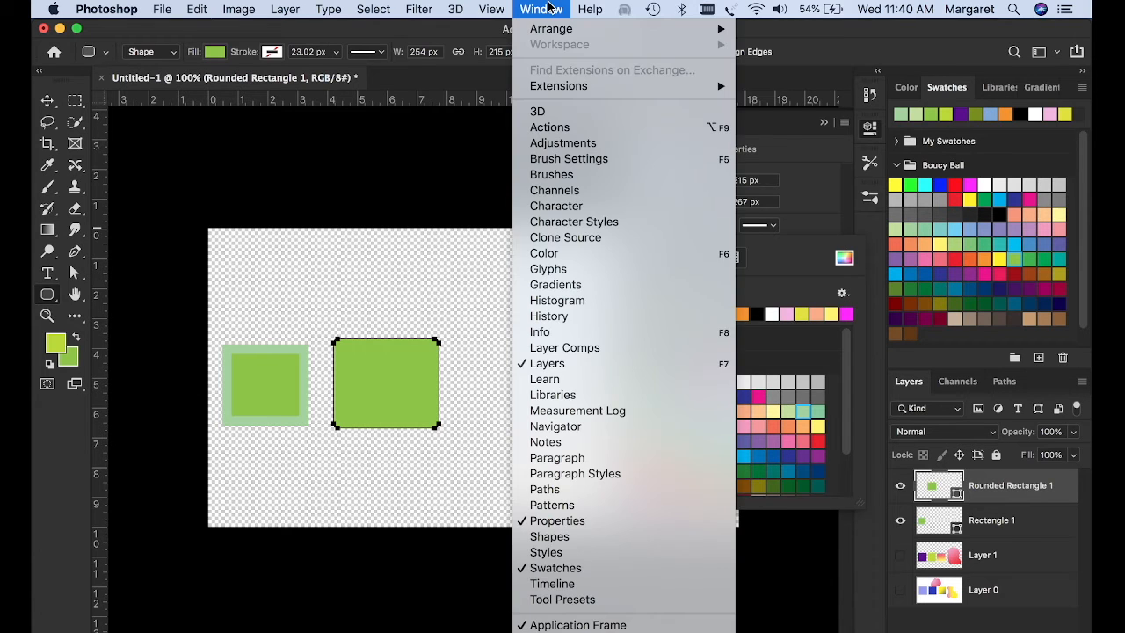
pyautogui.click(603, 505)
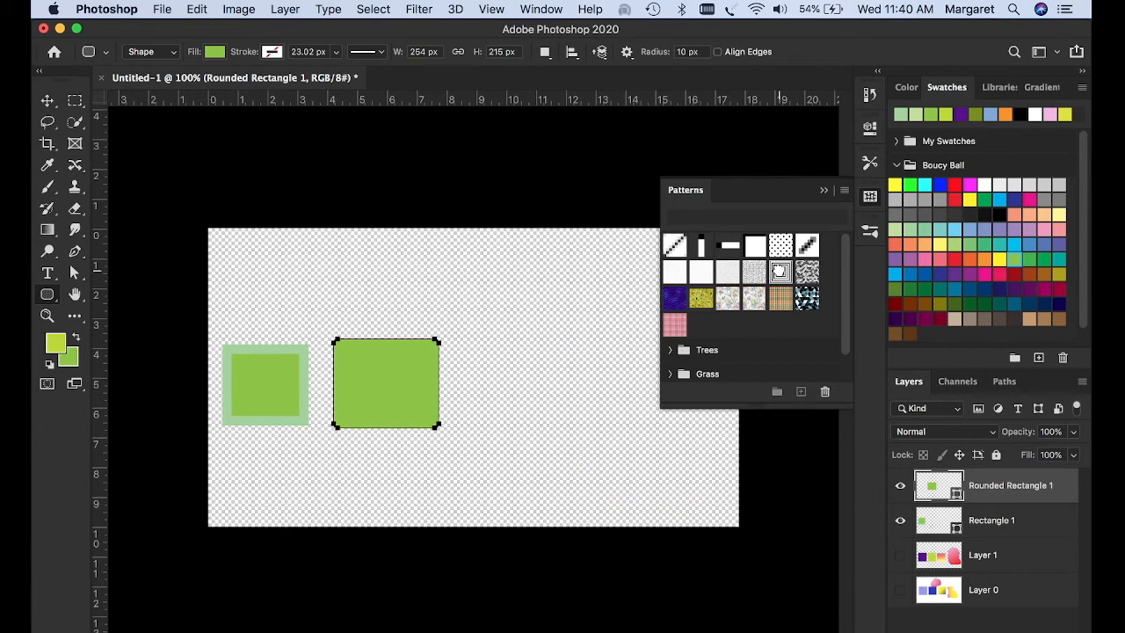
pyautogui.click(781, 270)
pyautogui.click(778, 297)
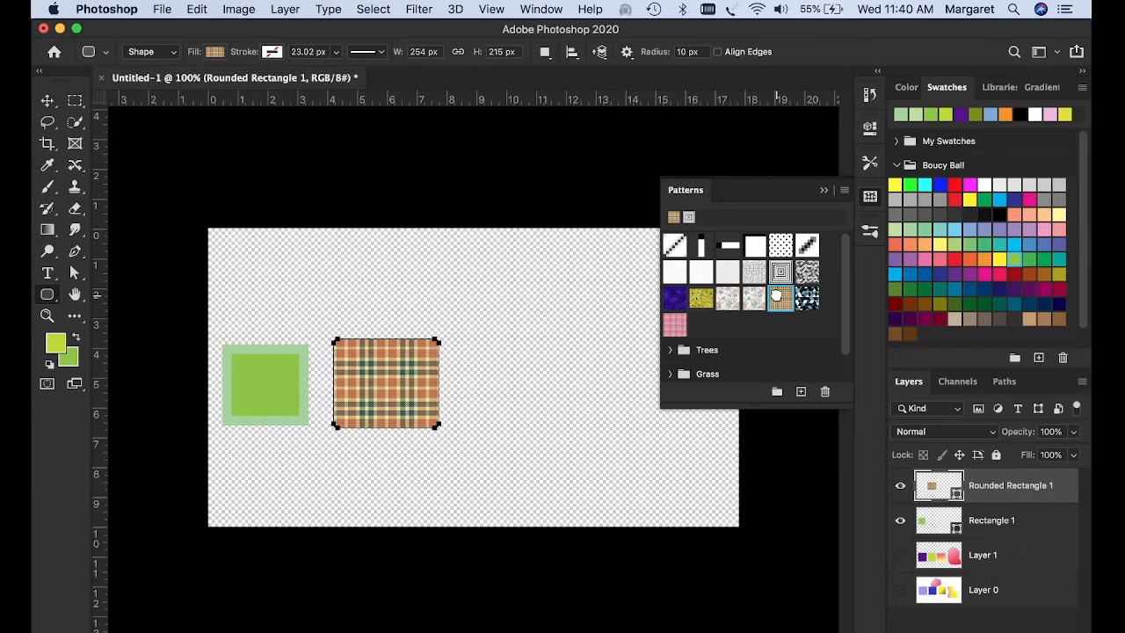
pyautogui.click(728, 299)
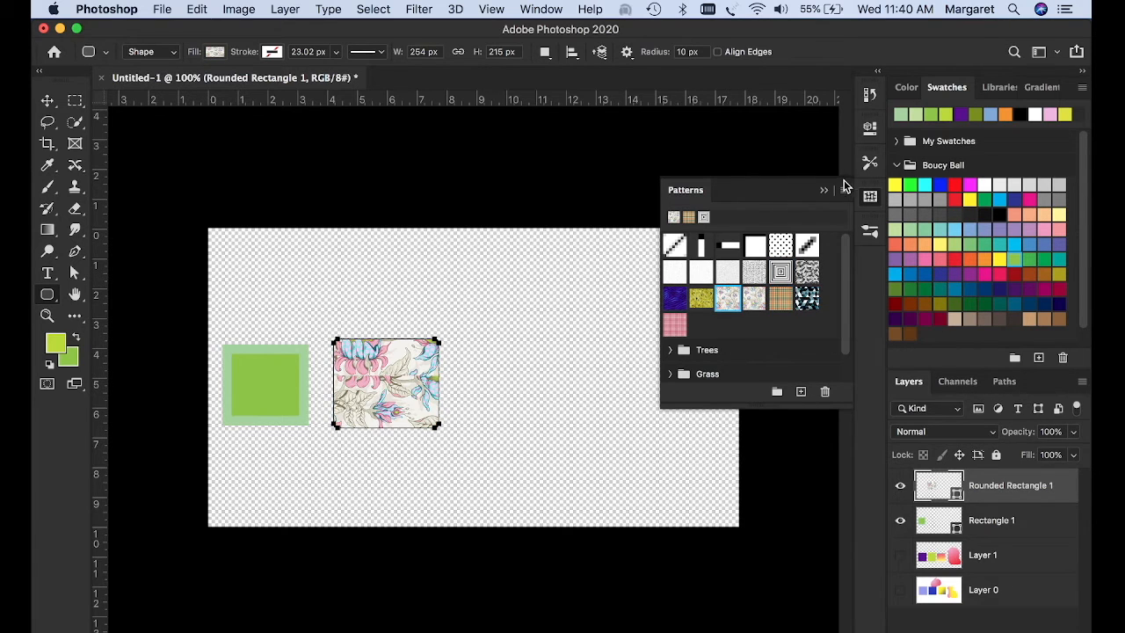
pyautogui.click(826, 192)
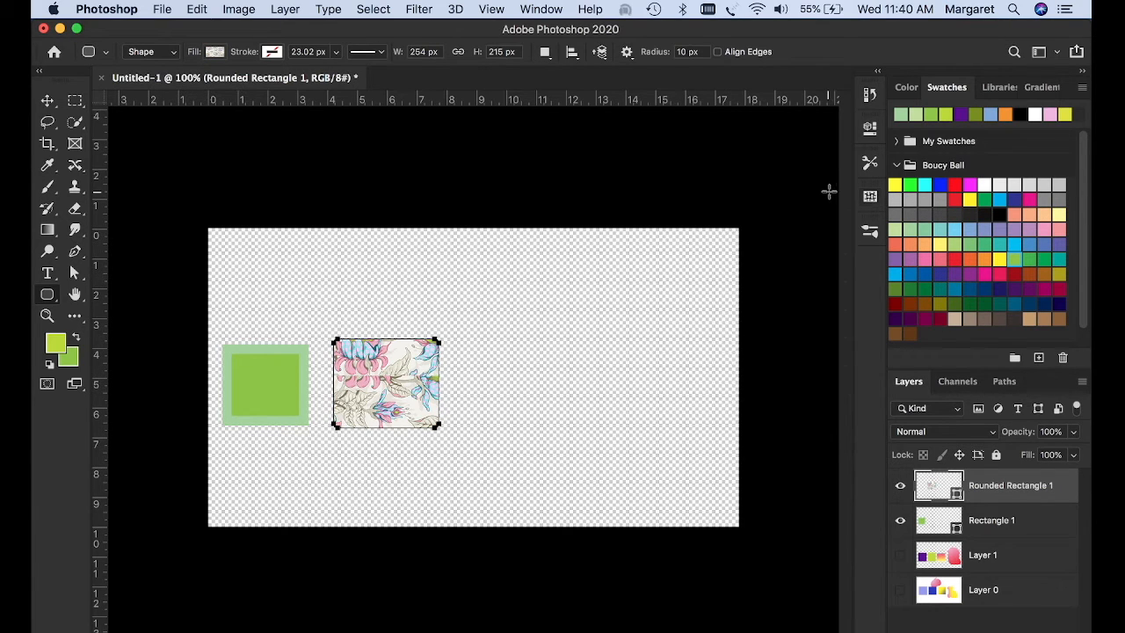
# Reopen the Patterns panel, dock it below the other collapsed panels and collapse it.
pyautogui.click(540, 9)
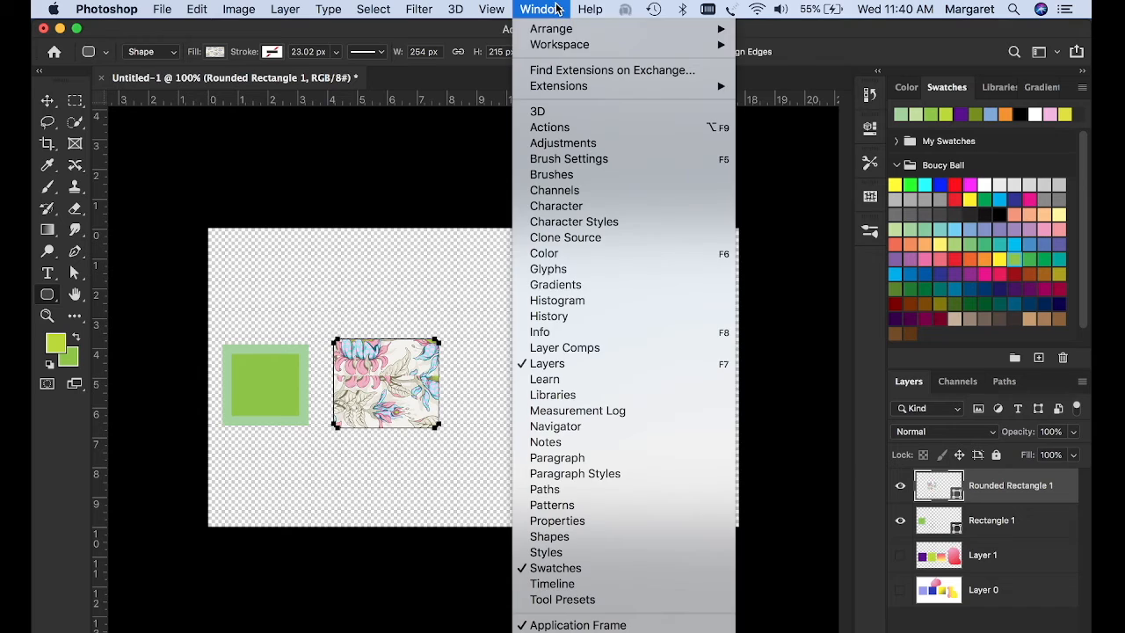
pyautogui.click(602, 505)
pyautogui.moveTo(690, 192); pyautogui.dragTo(866, 271)
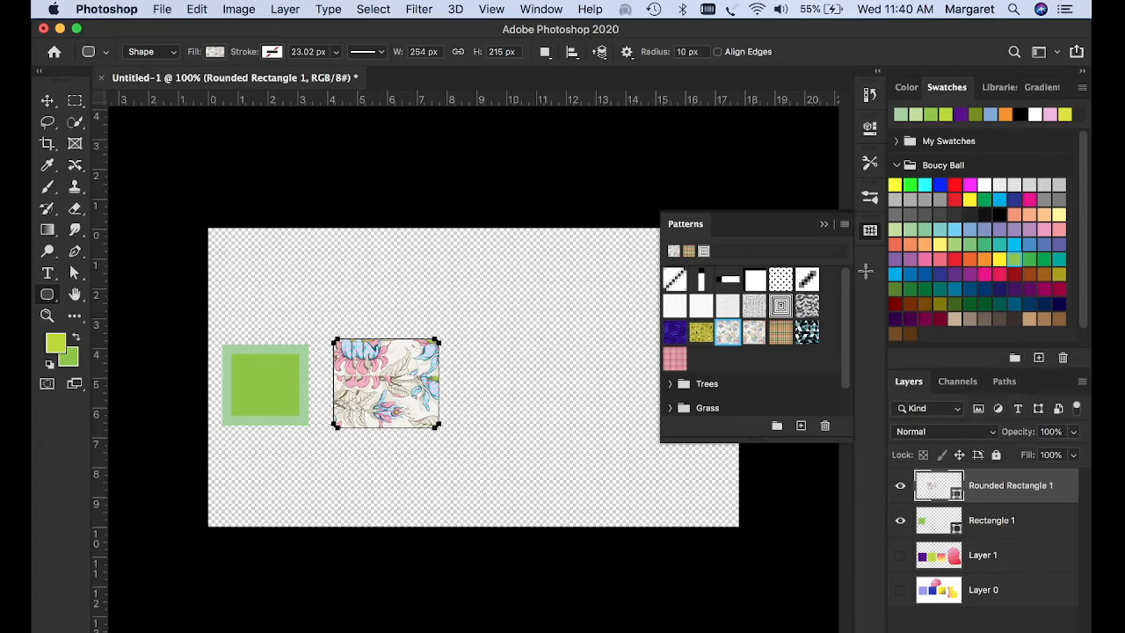
pyautogui.click(824, 224)
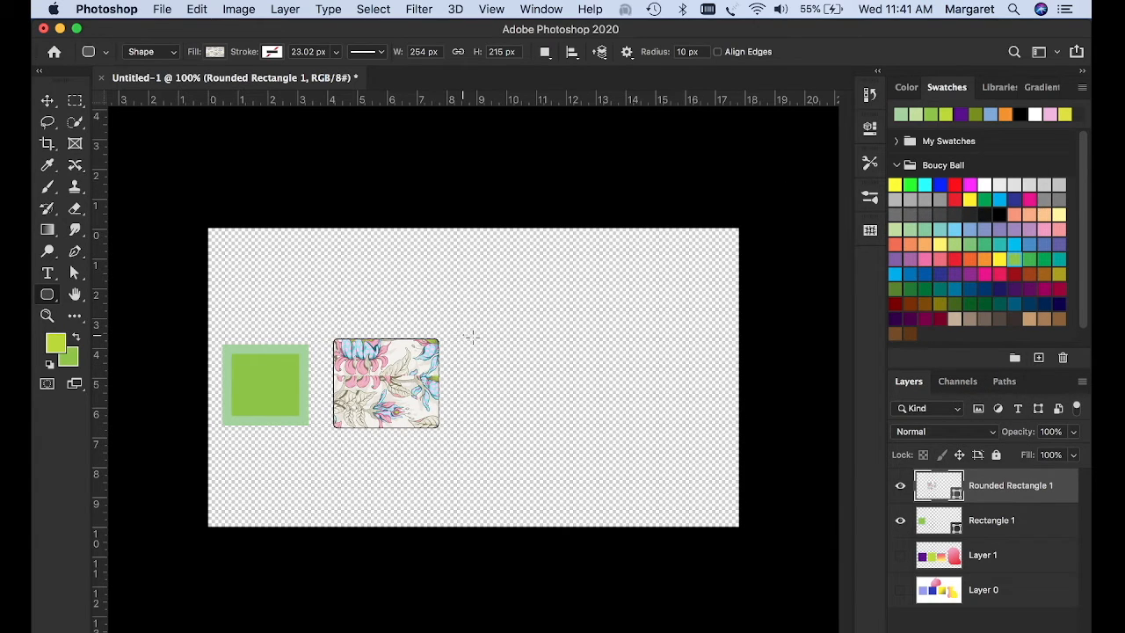
# Draw a rounded rectangle about 237 × 221 px right of the floral one and fill it with the pink-to-orange gradient from the Pinks group.
pyautogui.moveTo(463, 334); pyautogui.dragTo(563, 425)
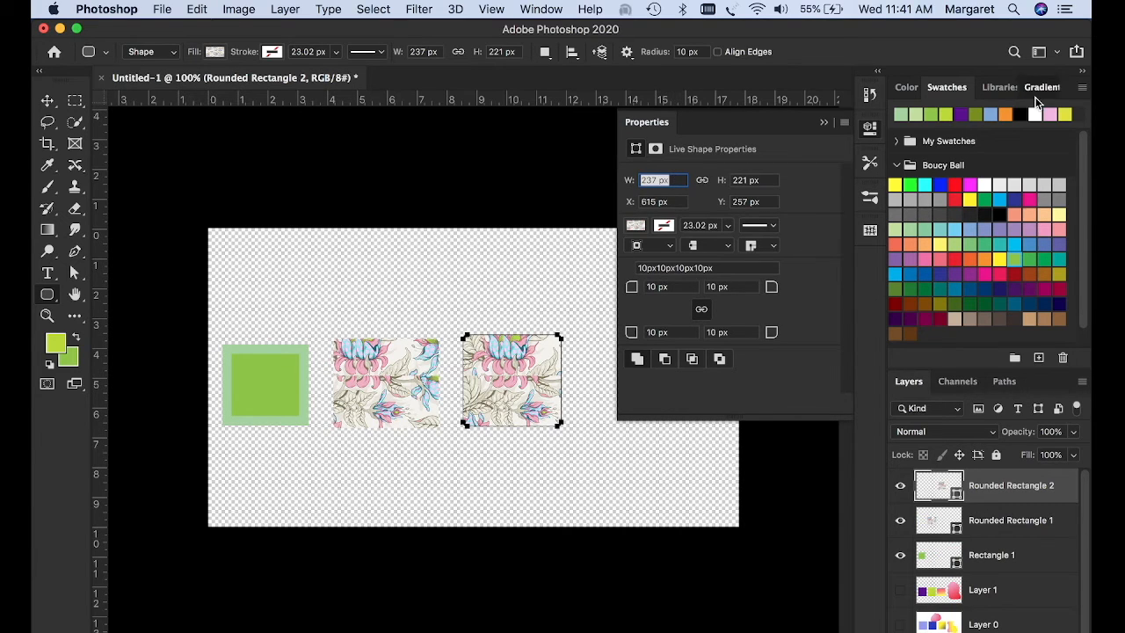
pyautogui.click(1039, 88)
pyautogui.click(985, 115)
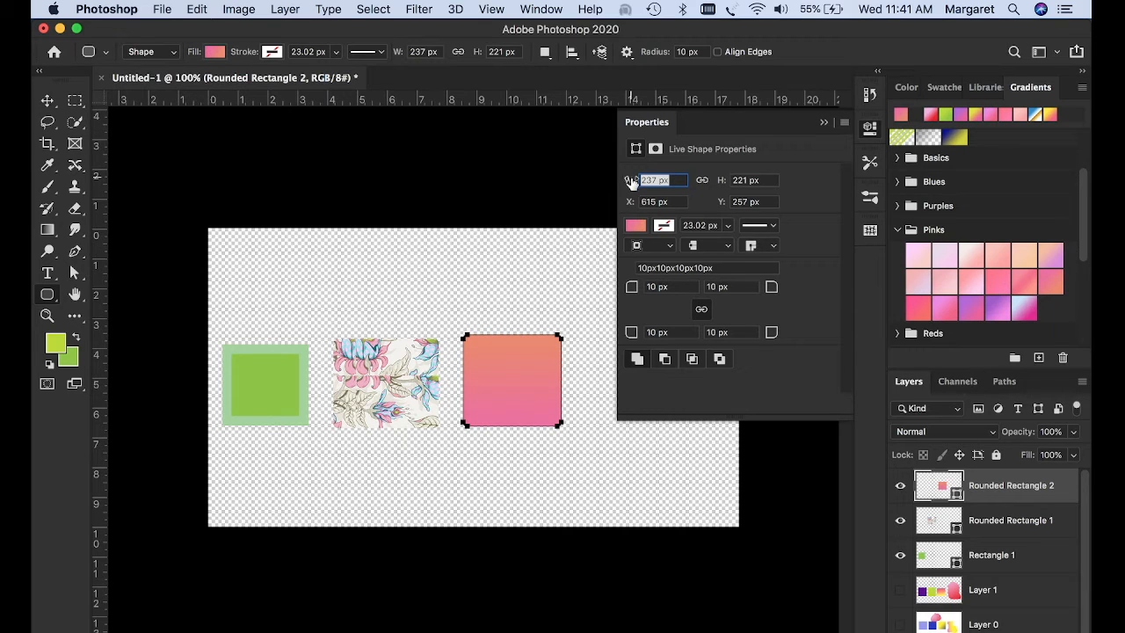
pyautogui.click(637, 226)
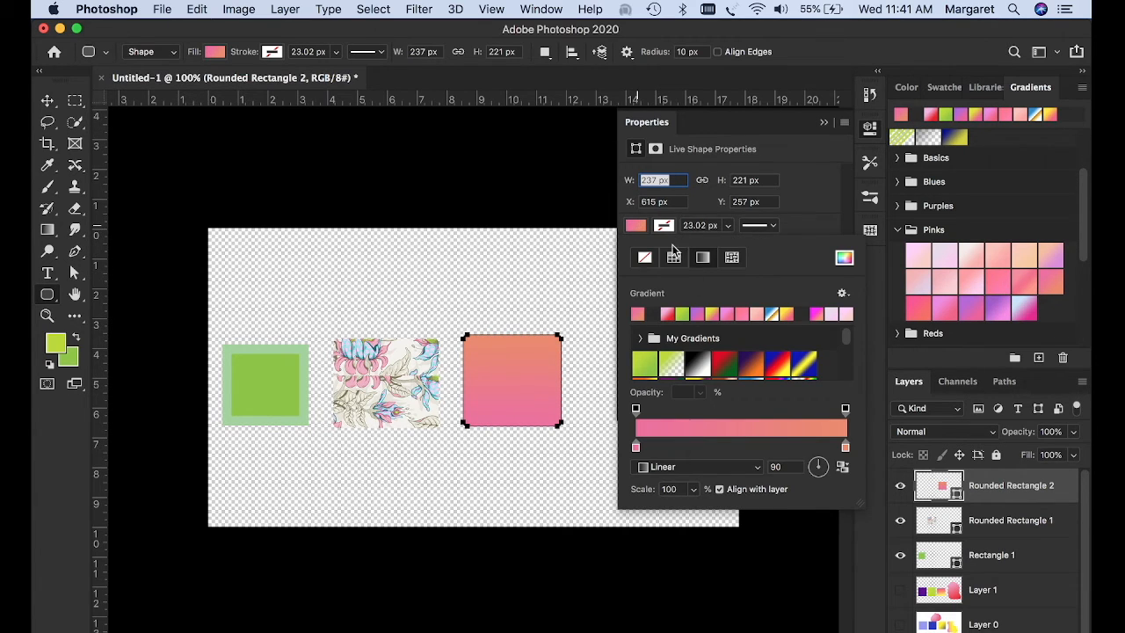
pyautogui.click(822, 124)
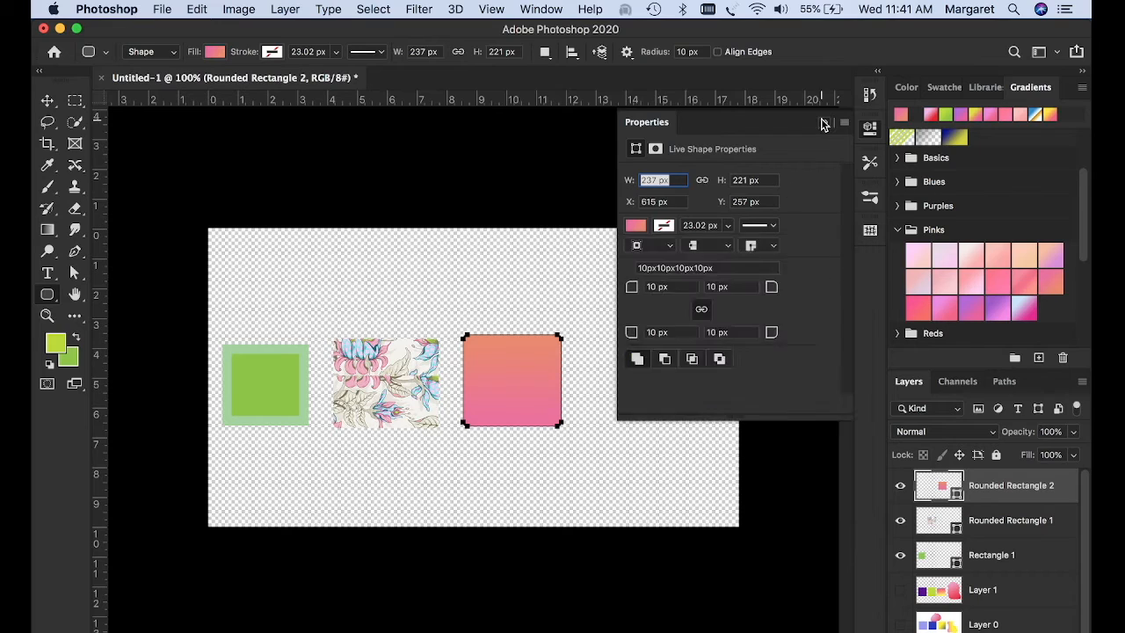
pyautogui.click(823, 124)
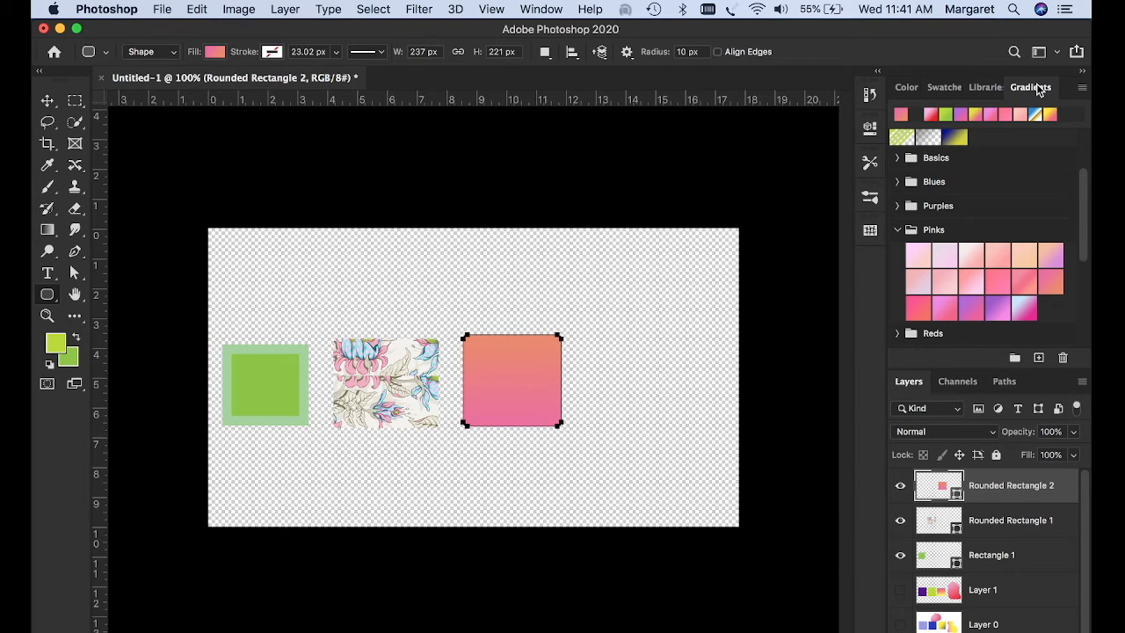
pyautogui.scroll(-3, 976, 288)
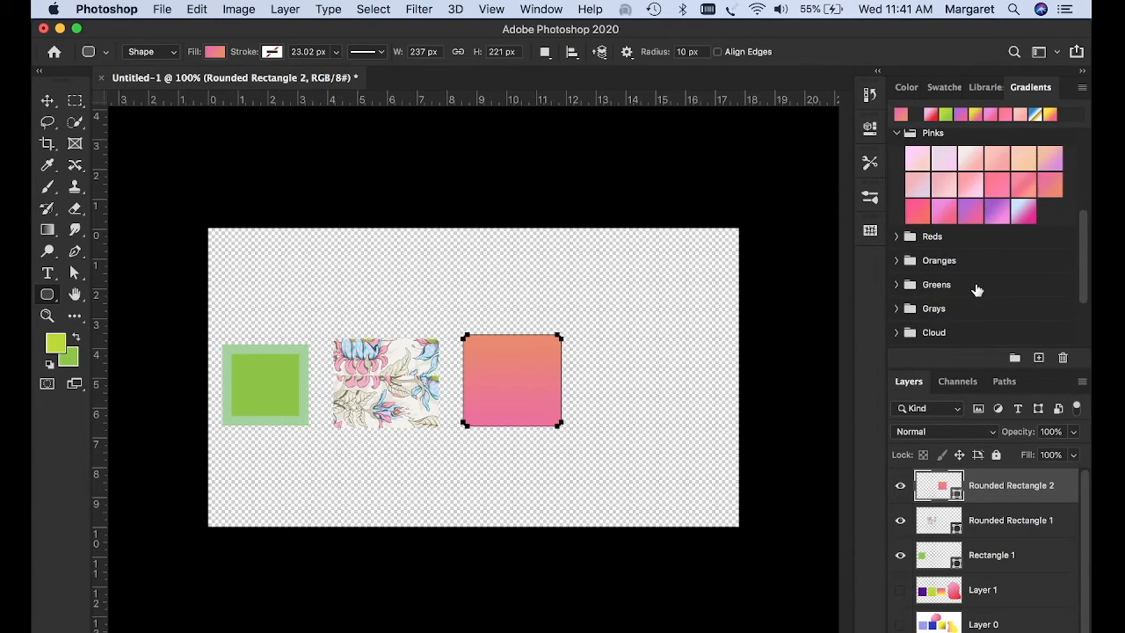
pyautogui.scroll(4, 974, 289)
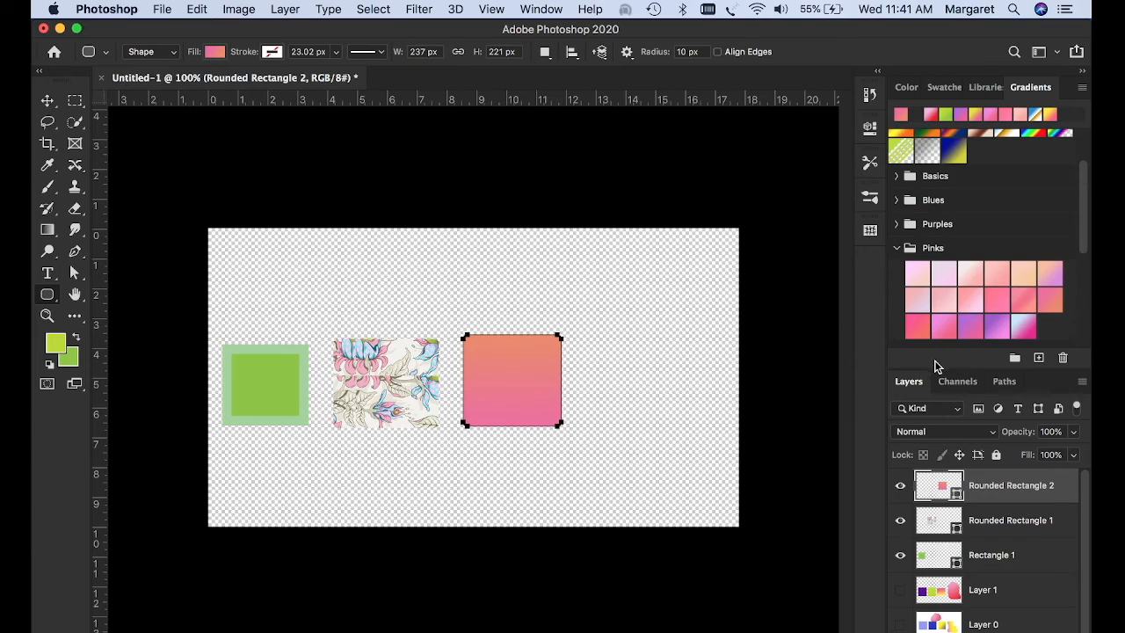
# Change the rounded rectangle's fill to the Pink_14 gradient from the Pinks group and open its gradient fill settings.
pyautogui.click(943, 301)
pyautogui.click(944, 326)
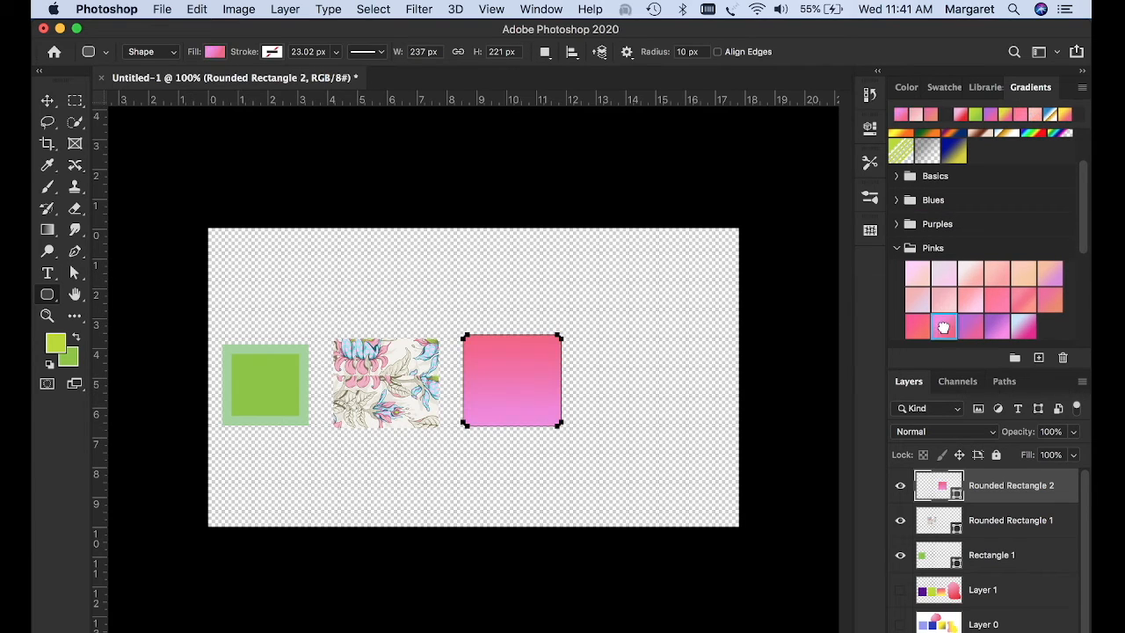
pyautogui.doubleClick(945, 489)
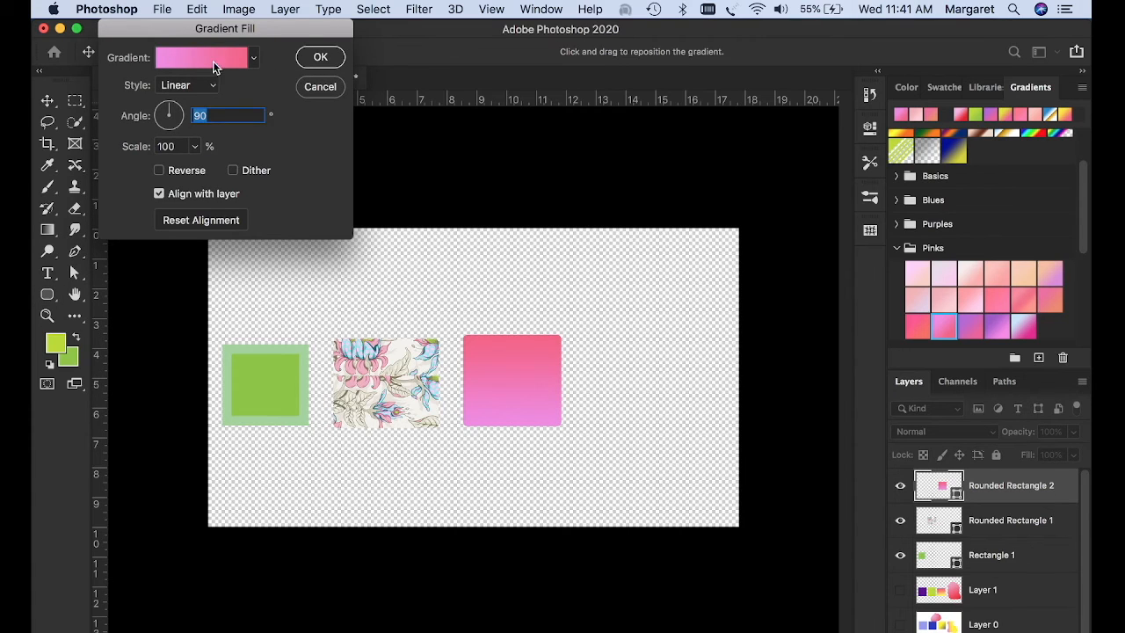
# Look through the gradient presets and their display options in the gradient fill settings.
pyautogui.click(253, 60)
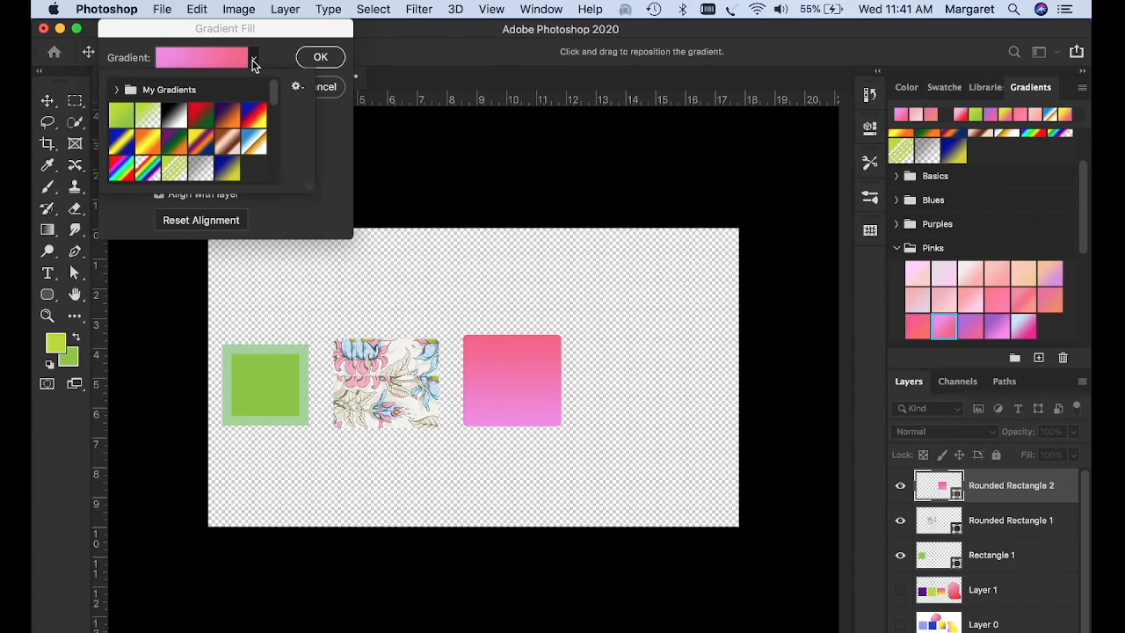
pyautogui.click(297, 86)
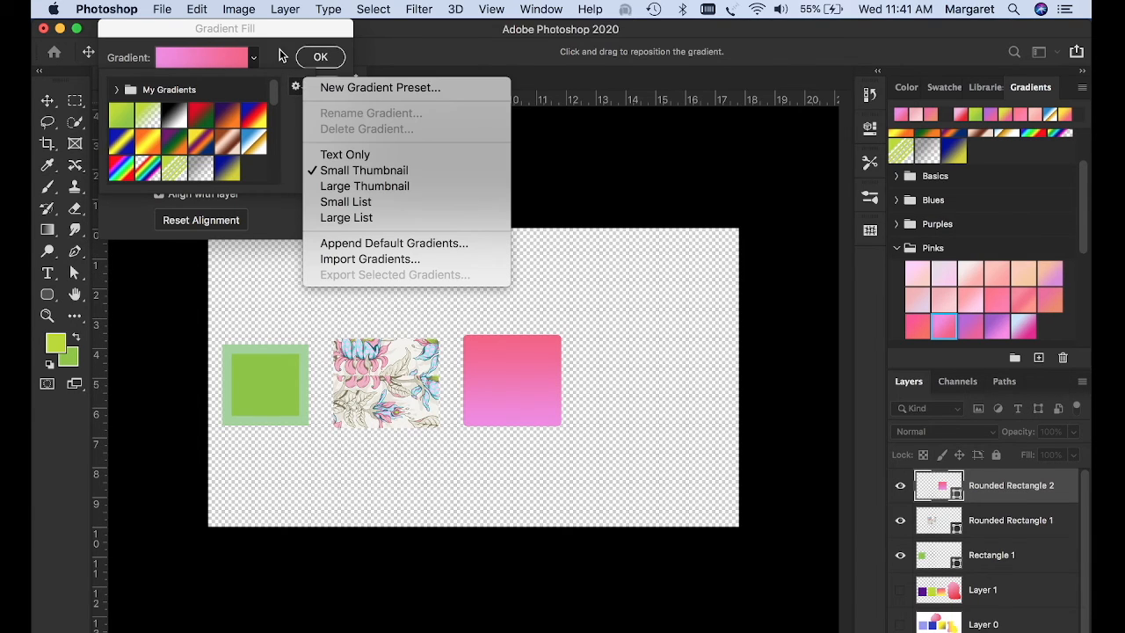
pyautogui.click(279, 56)
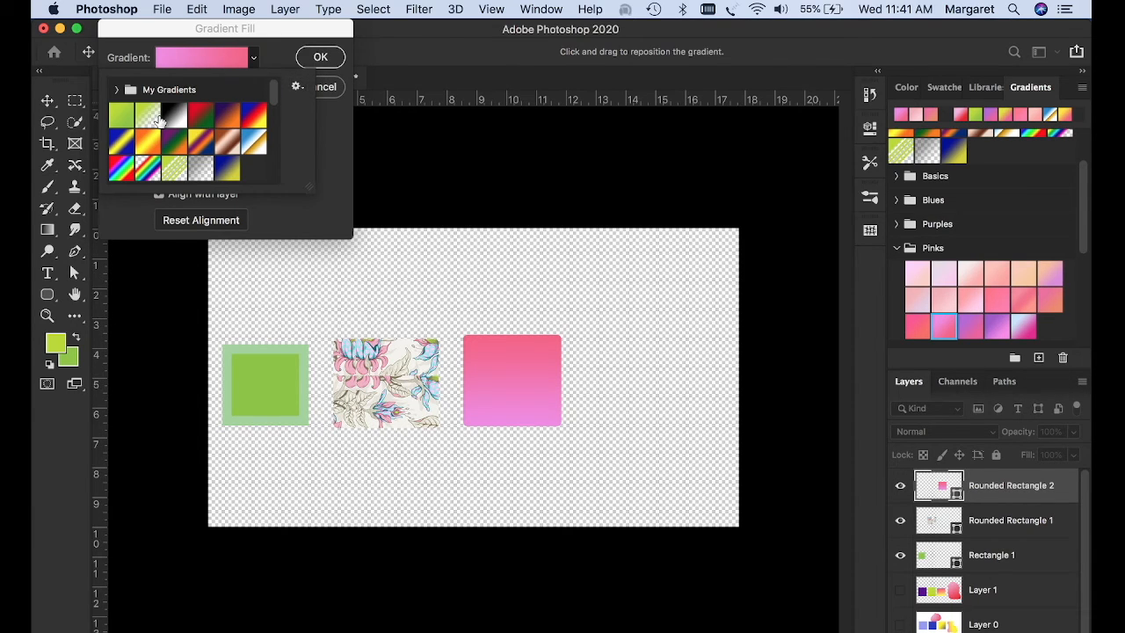
pyautogui.scroll(-5, 158, 121)
pyautogui.scroll(5, 150, 122)
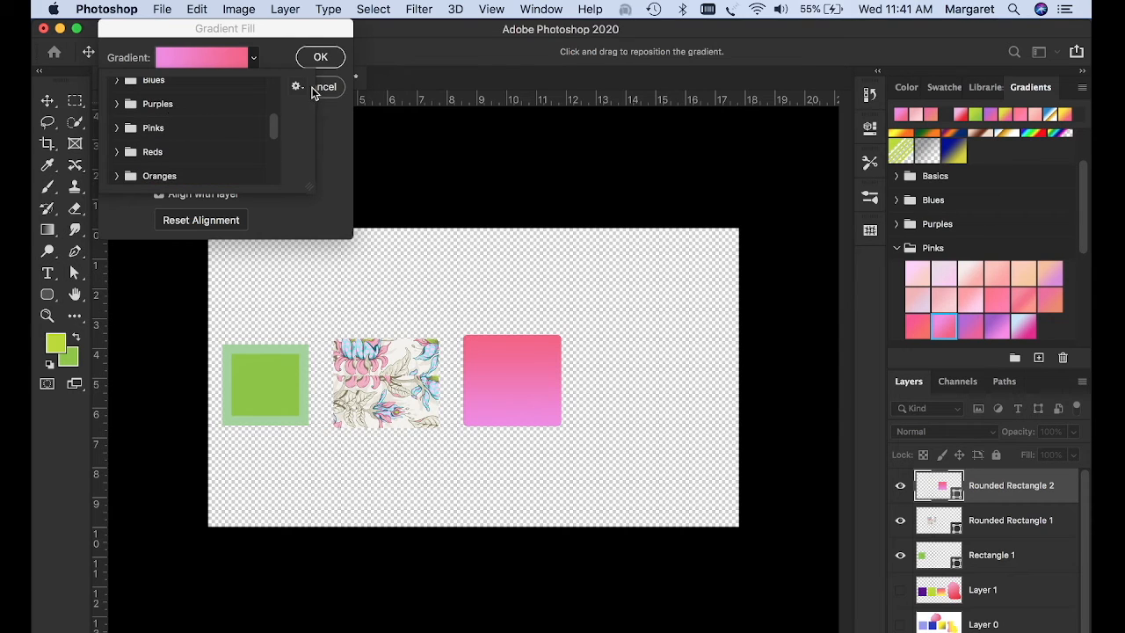
pyautogui.click(314, 57)
# Recolor the gradient's starting color stop at 0% to periwinkle blue from the Boucy Ball swatches and apply the edited gradient.
pyautogui.click(220, 58)
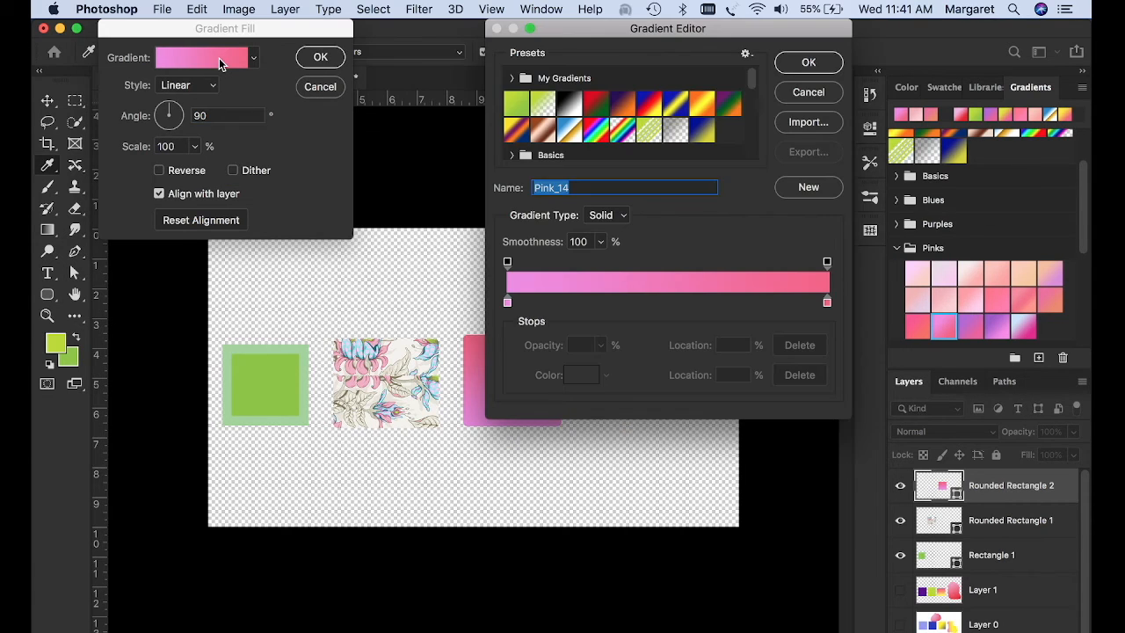
pyautogui.click(507, 302)
pyautogui.click(946, 87)
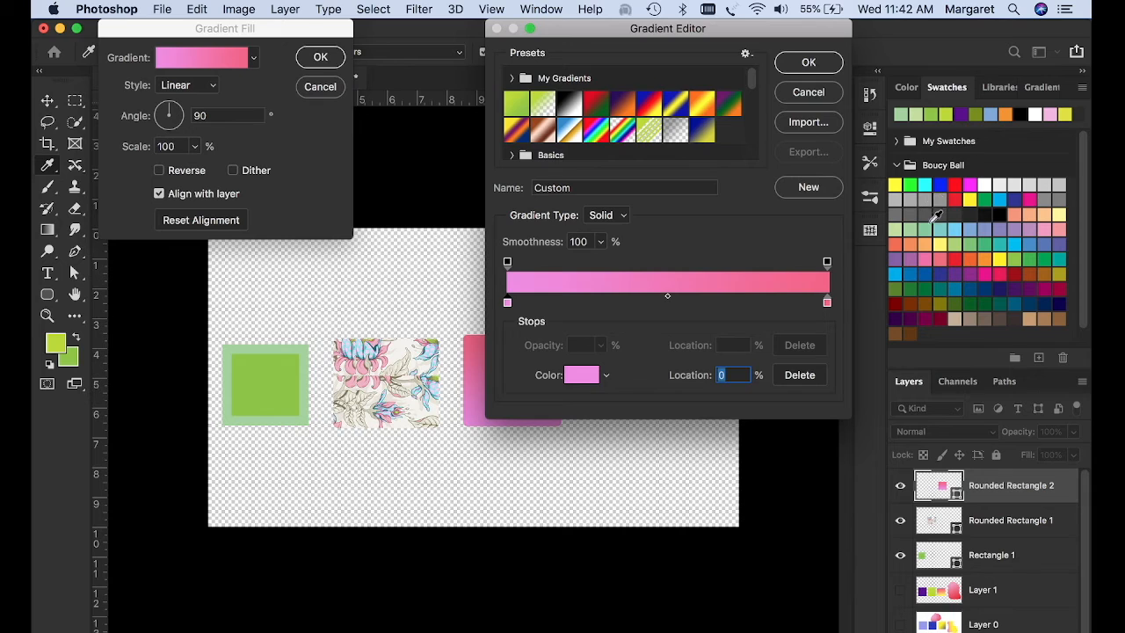
pyautogui.click(934, 243)
pyautogui.click(953, 289)
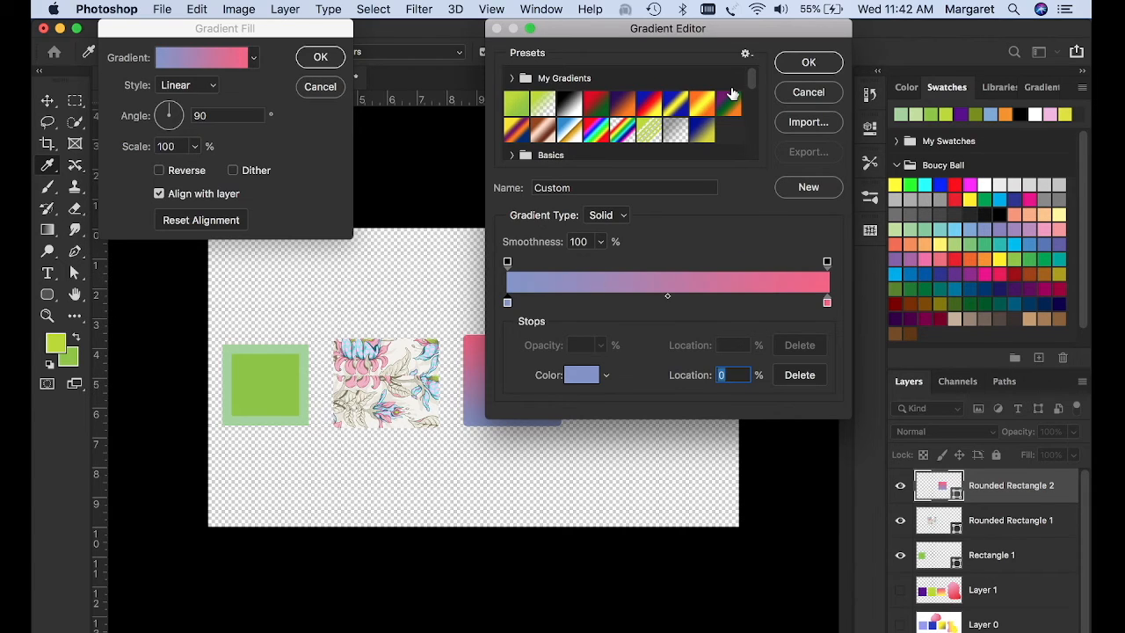
pyautogui.click(808, 62)
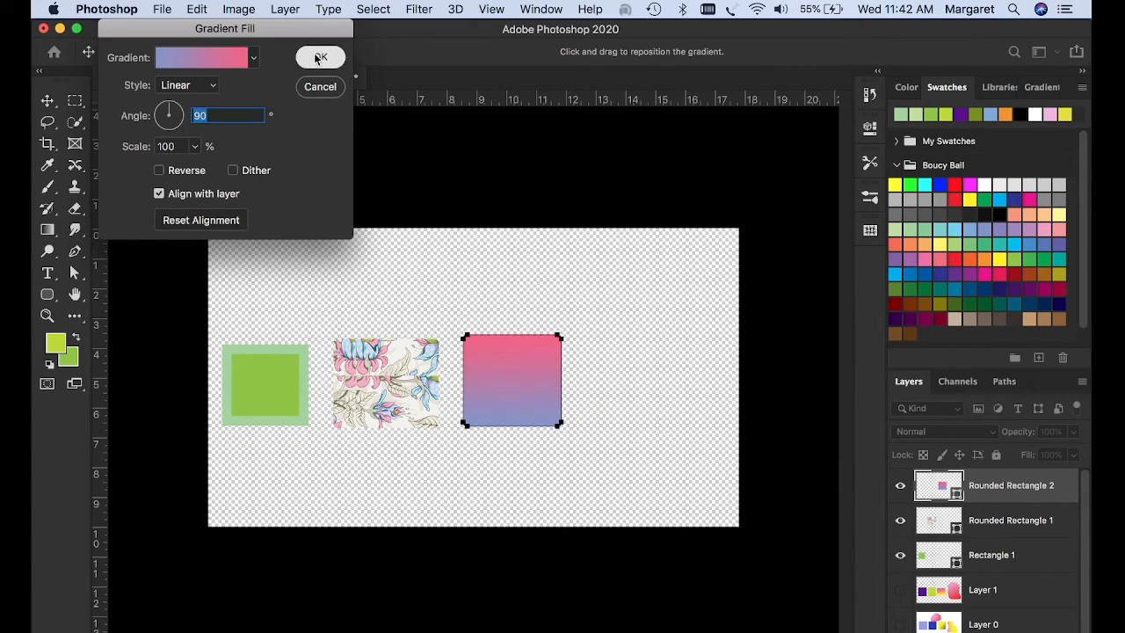
pyautogui.click(320, 57)
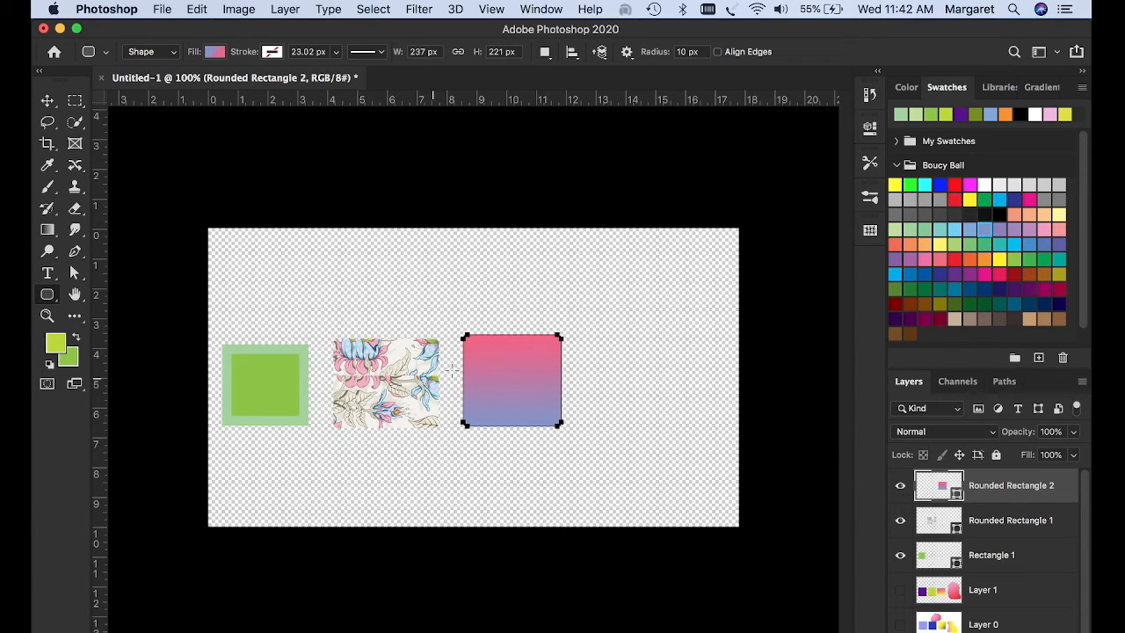
# Make a rectangular selection beside the pink-to-blue shape and fill it with the salmon-to-pale-pink gradient from the Pinks group.
pyautogui.click(74, 101)
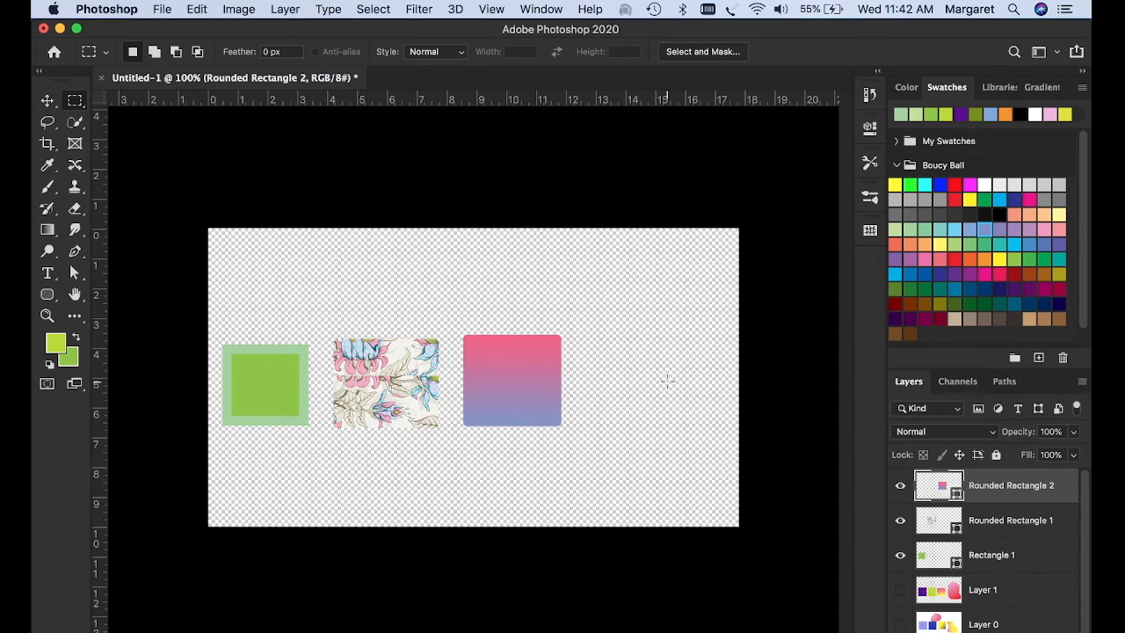
pyautogui.moveTo(588, 334); pyautogui.dragTo(690, 427)
pyautogui.click(75, 102)
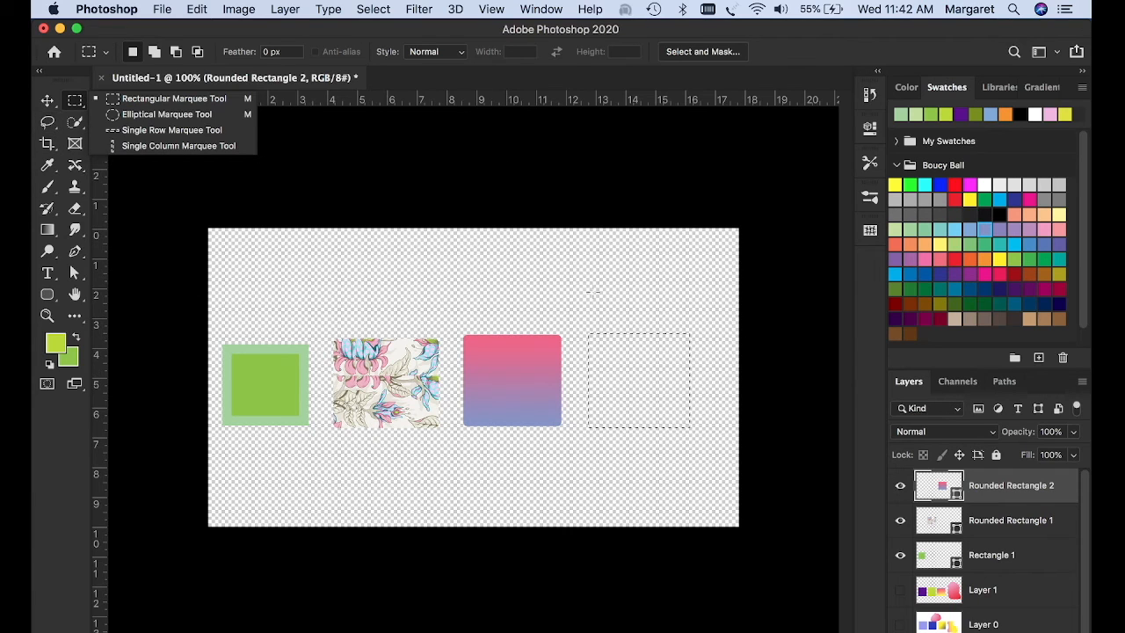
pyautogui.click(1040, 87)
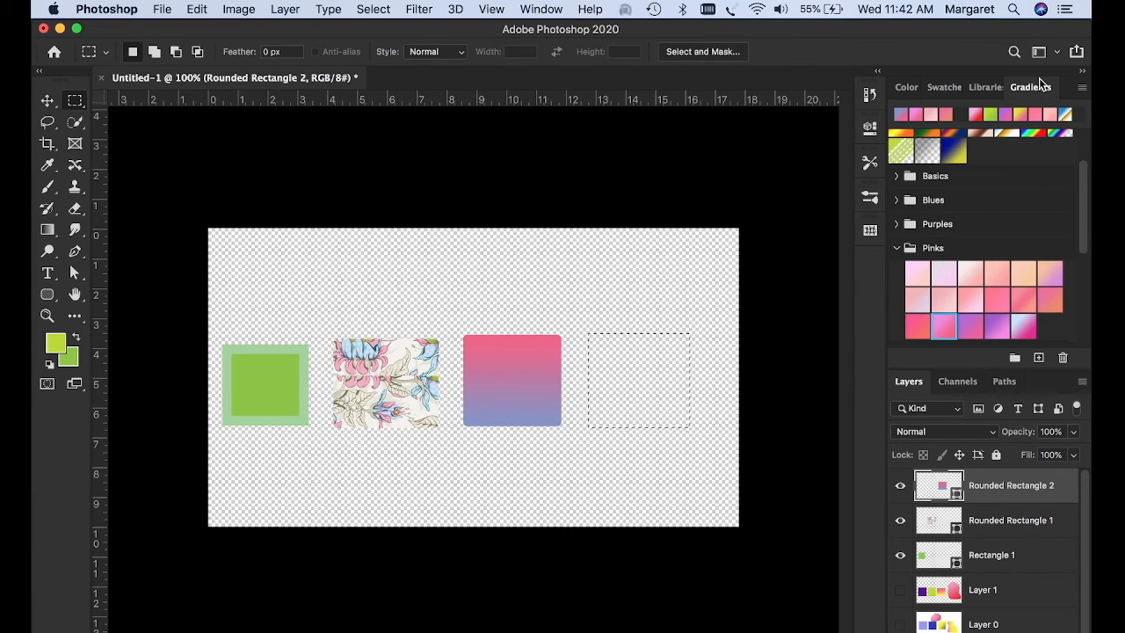
pyautogui.click(994, 275)
pyautogui.moveTo(970, 300); pyautogui.dragTo(621, 387)
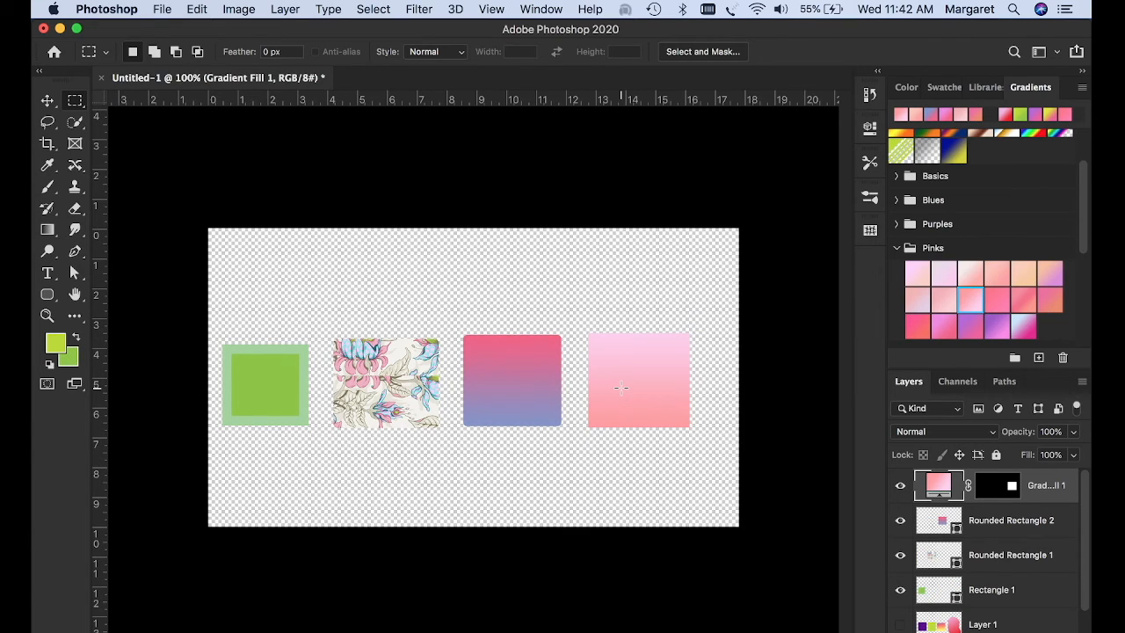
# Disable the gradient fill layer's mask to show the gradient across the canvas, and enable the mask again.
pyautogui.click(994, 492)
pyautogui.rightClick(994, 492)
pyautogui.click(943, 495)
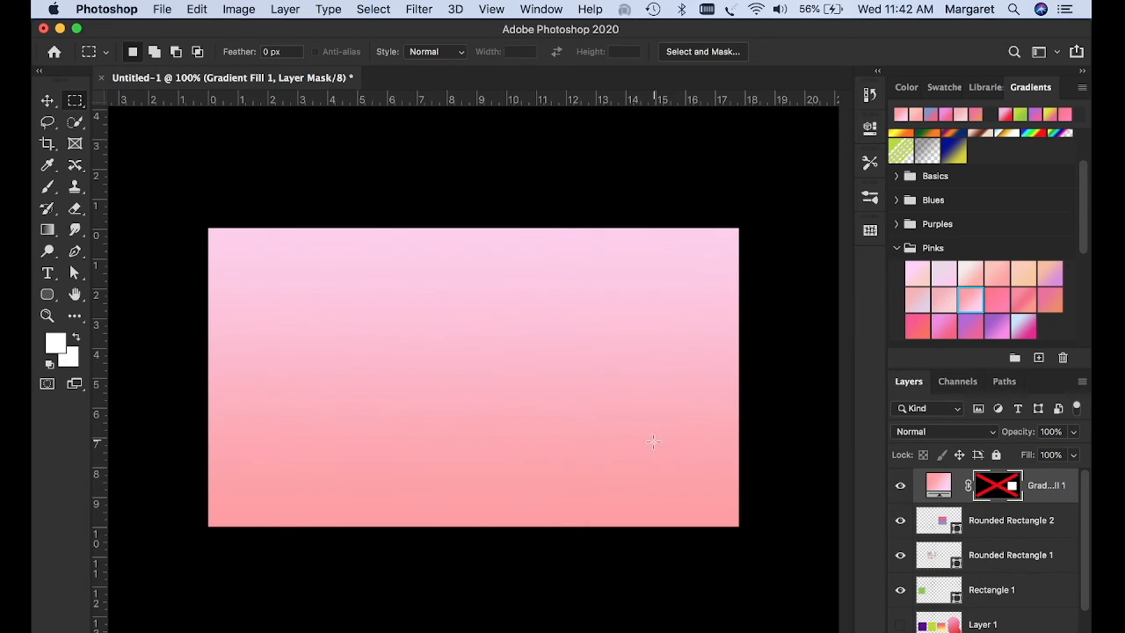
pyautogui.rightClick(1002, 486)
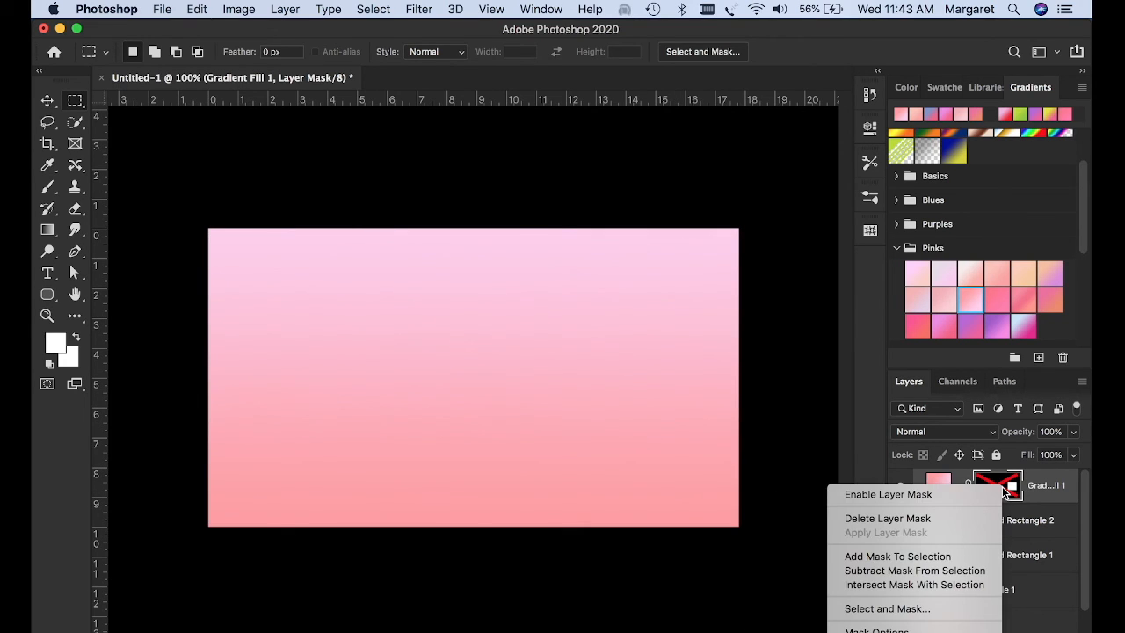
pyautogui.click(939, 495)
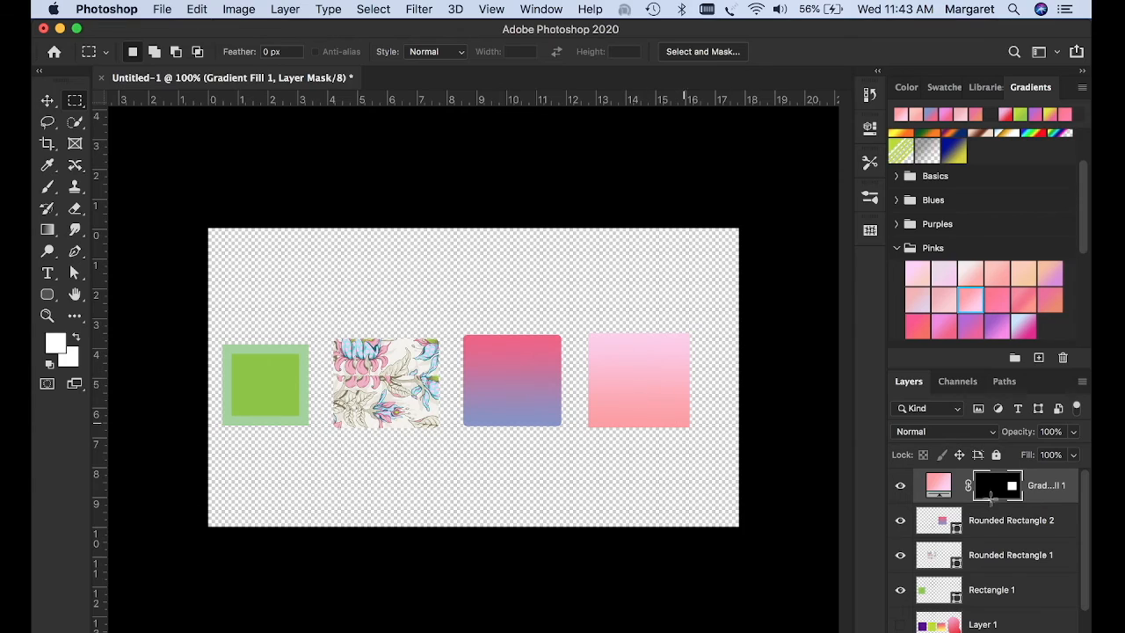